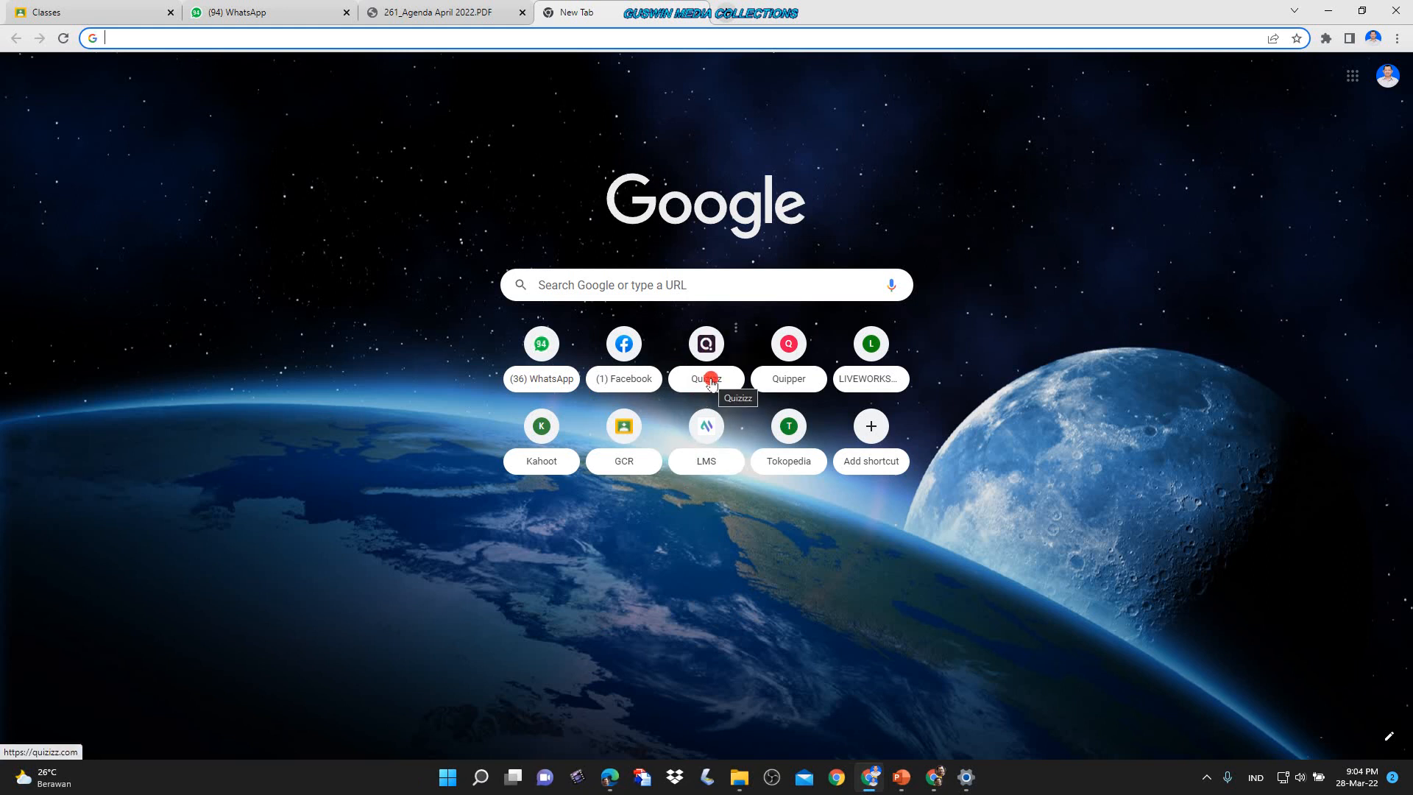
# - Open Quizizz and go to the draft quiz SBMPTN 320-17 in the Kuisku library
pyautogui.click(711, 380)
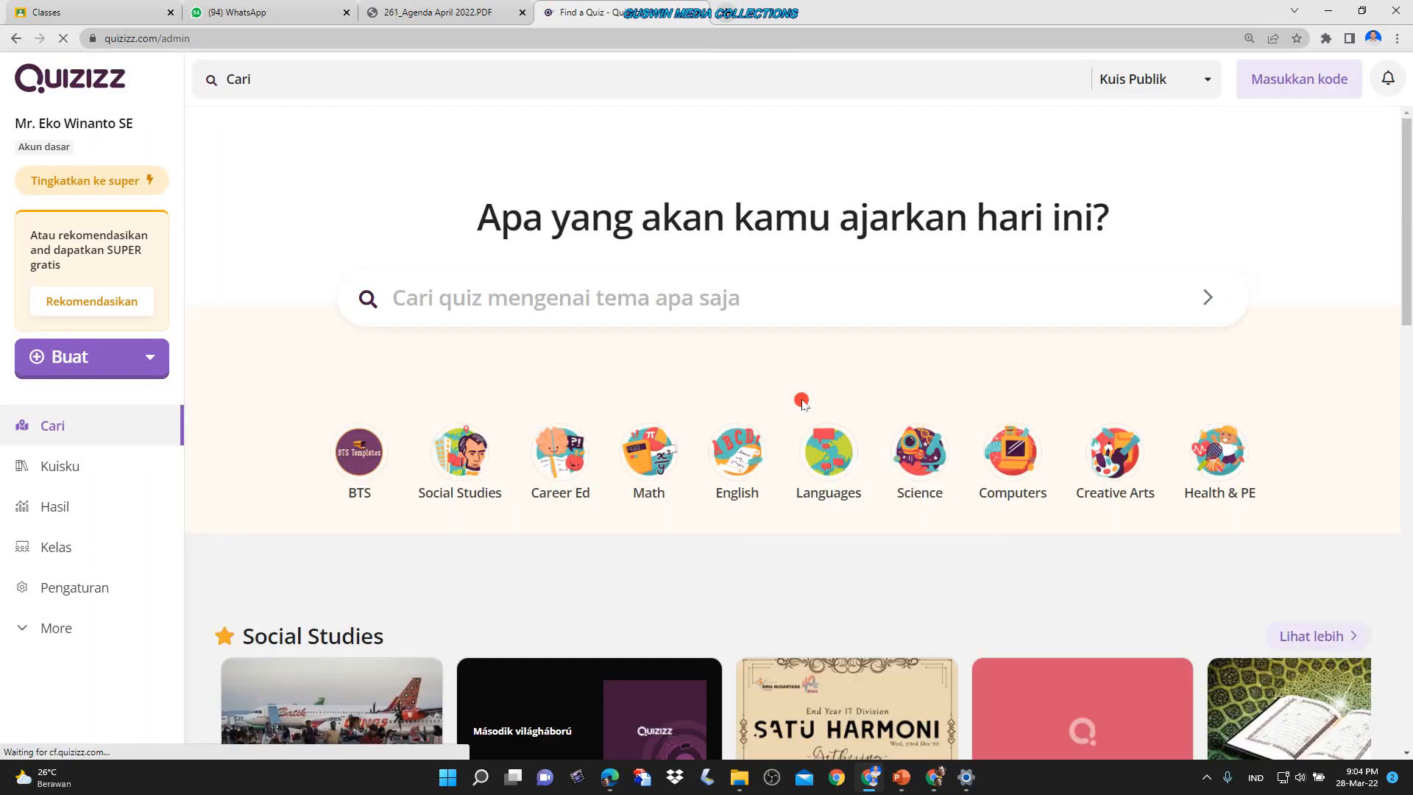
pyautogui.scroll(-2, 317, 509)
pyautogui.scroll(-1, 310, 509)
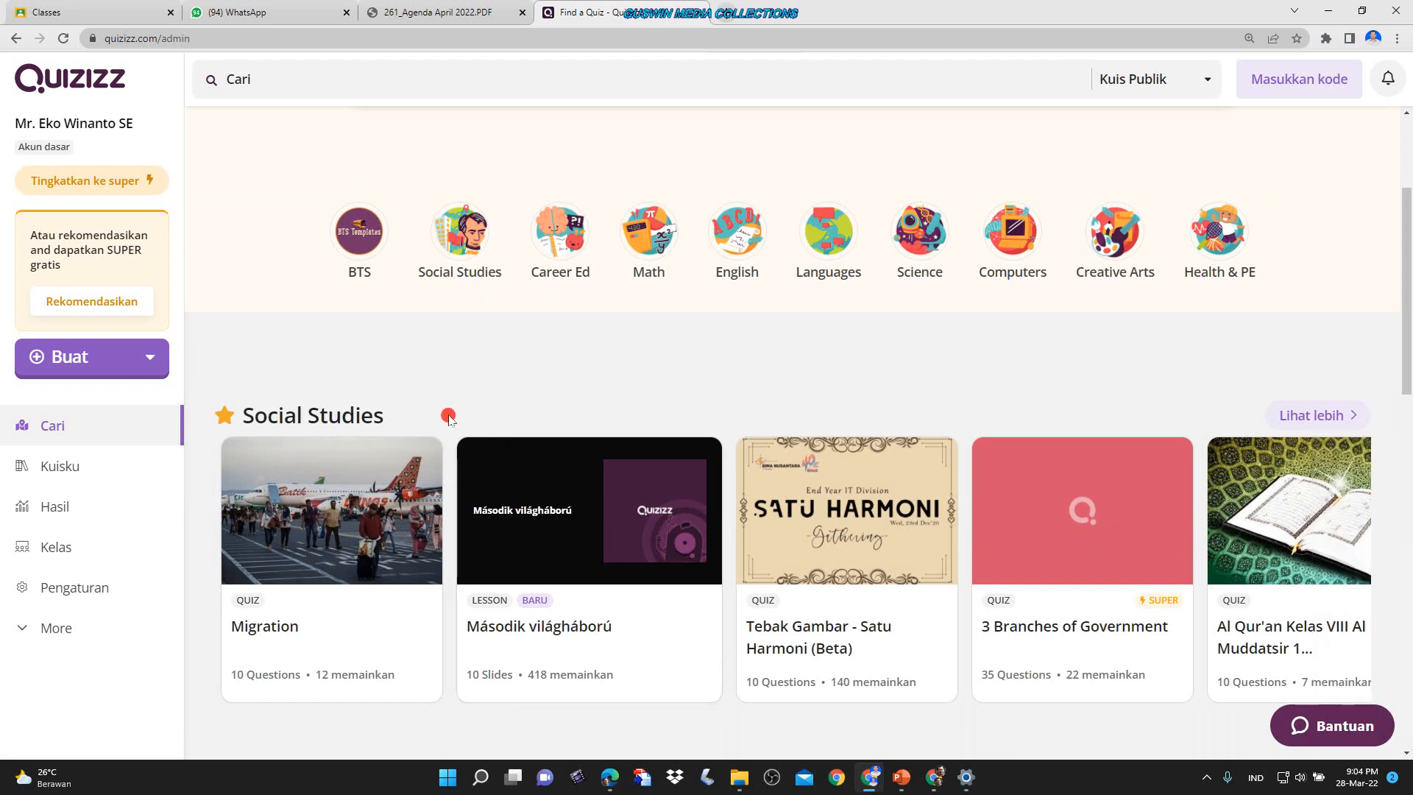
pyautogui.scroll(-2, 349, 338)
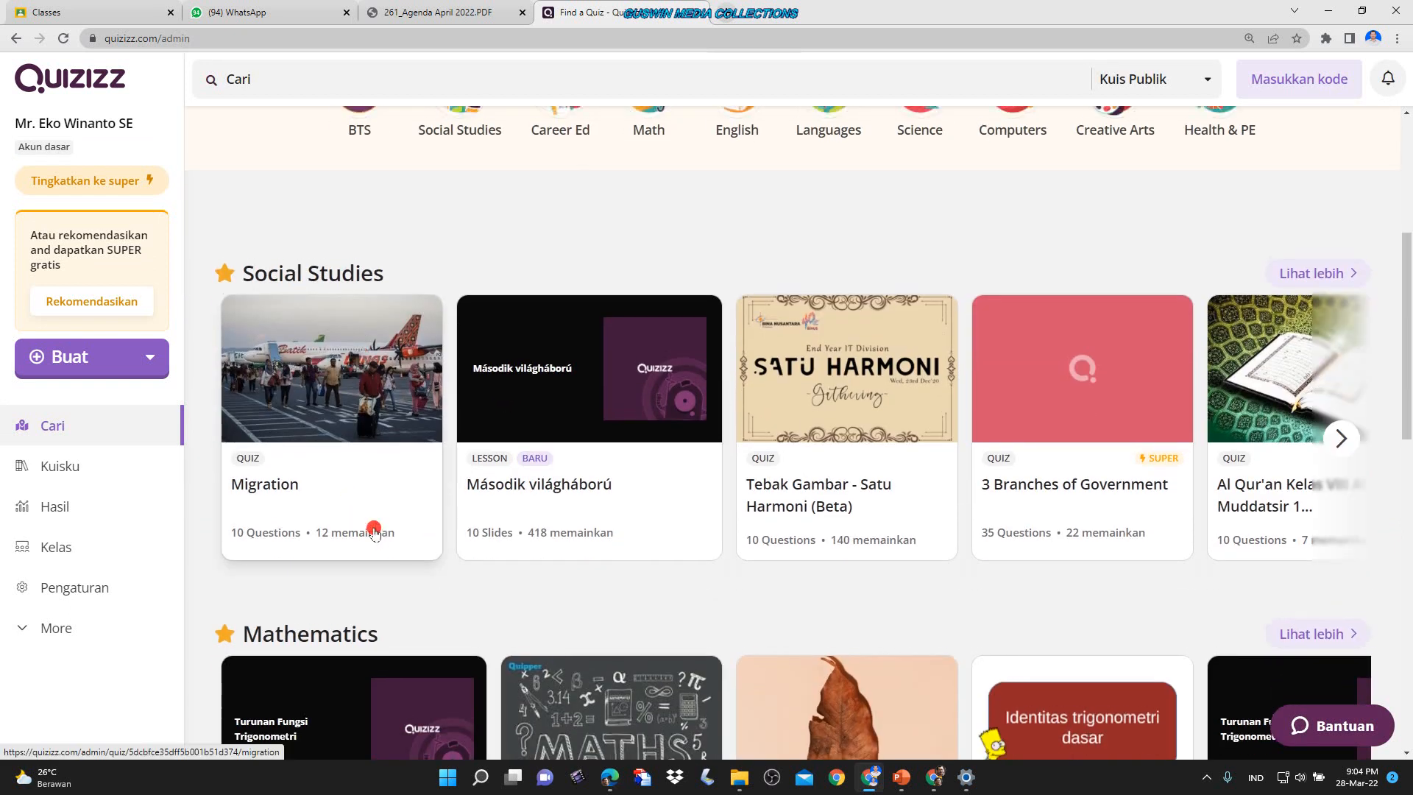
pyautogui.scroll(3, 375, 529)
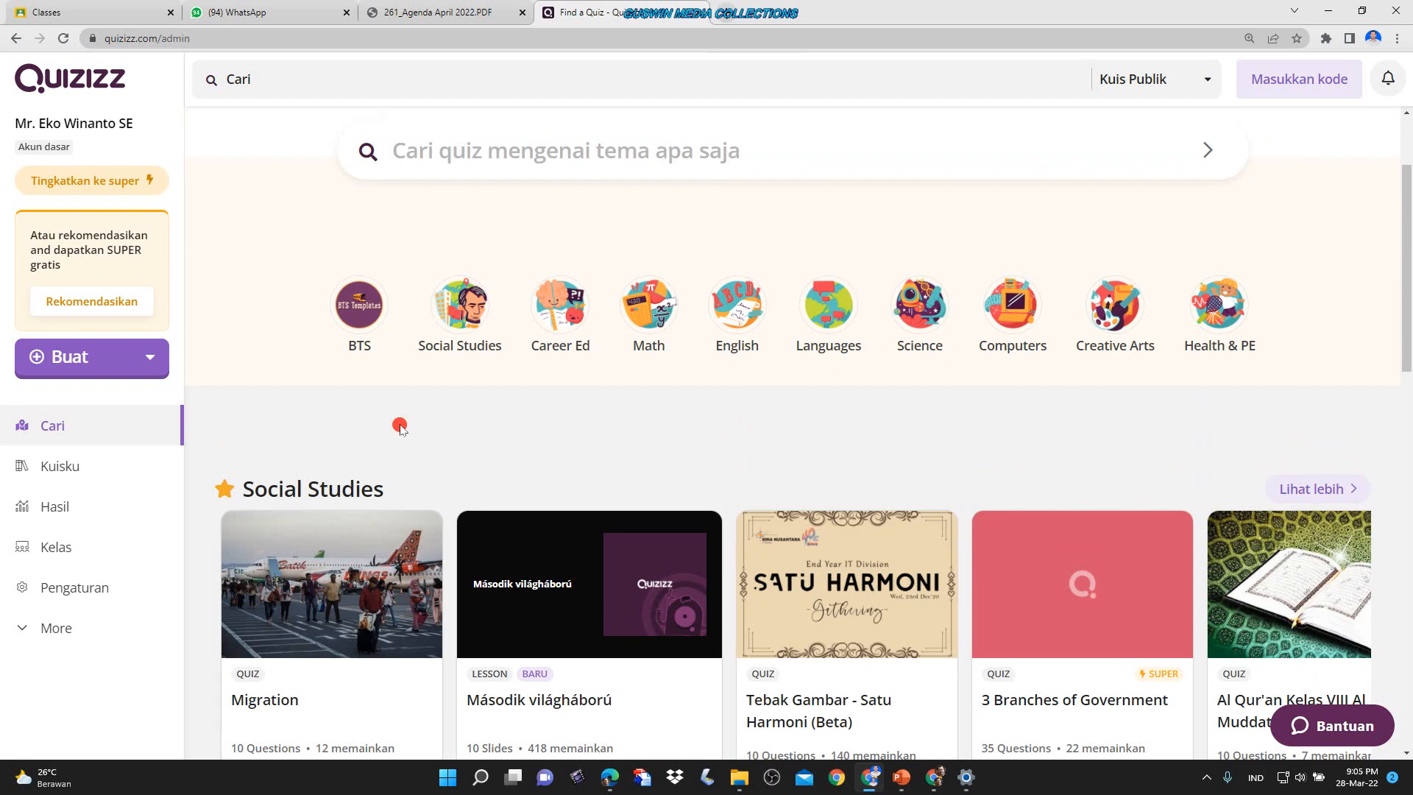
pyautogui.scroll(-2, 399, 427)
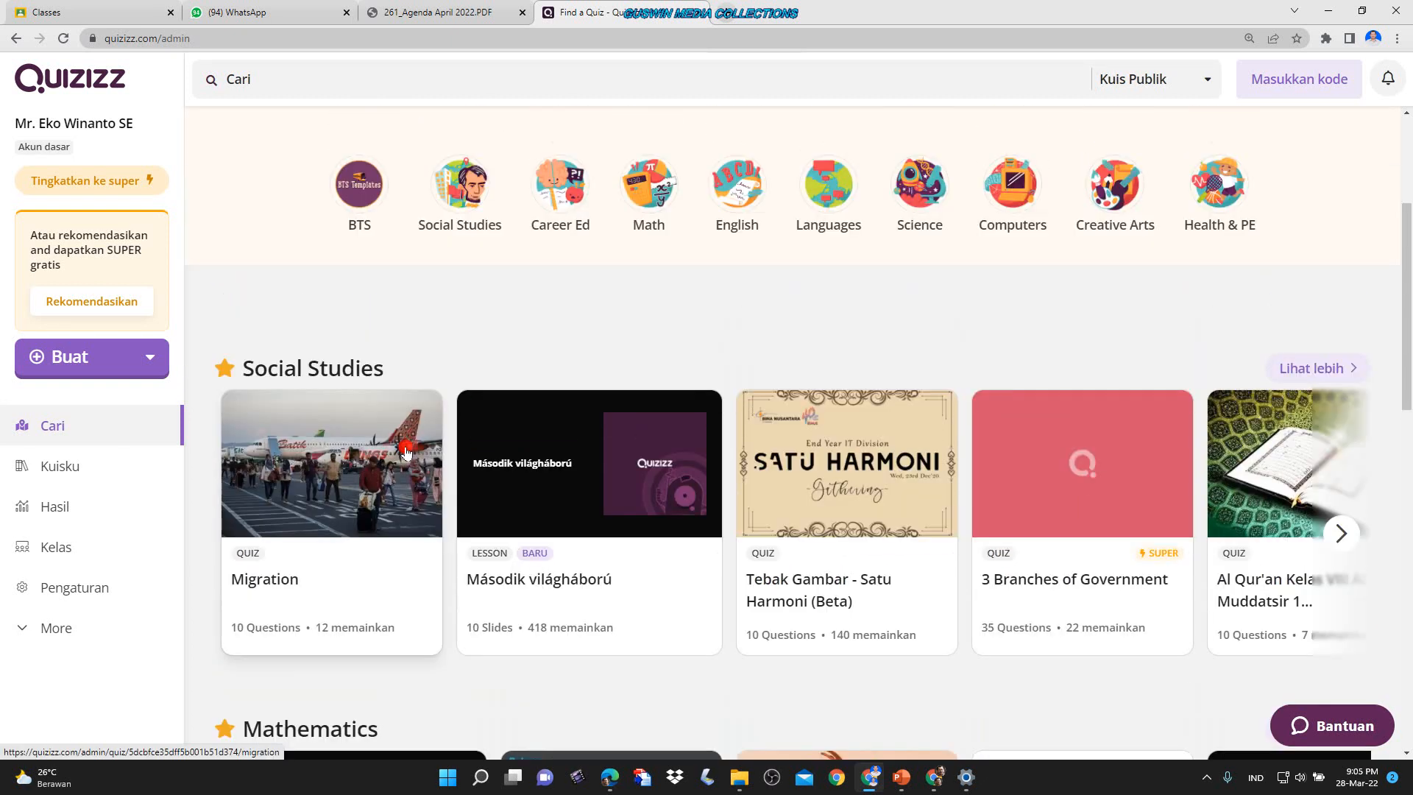
pyautogui.scroll(1, 406, 453)
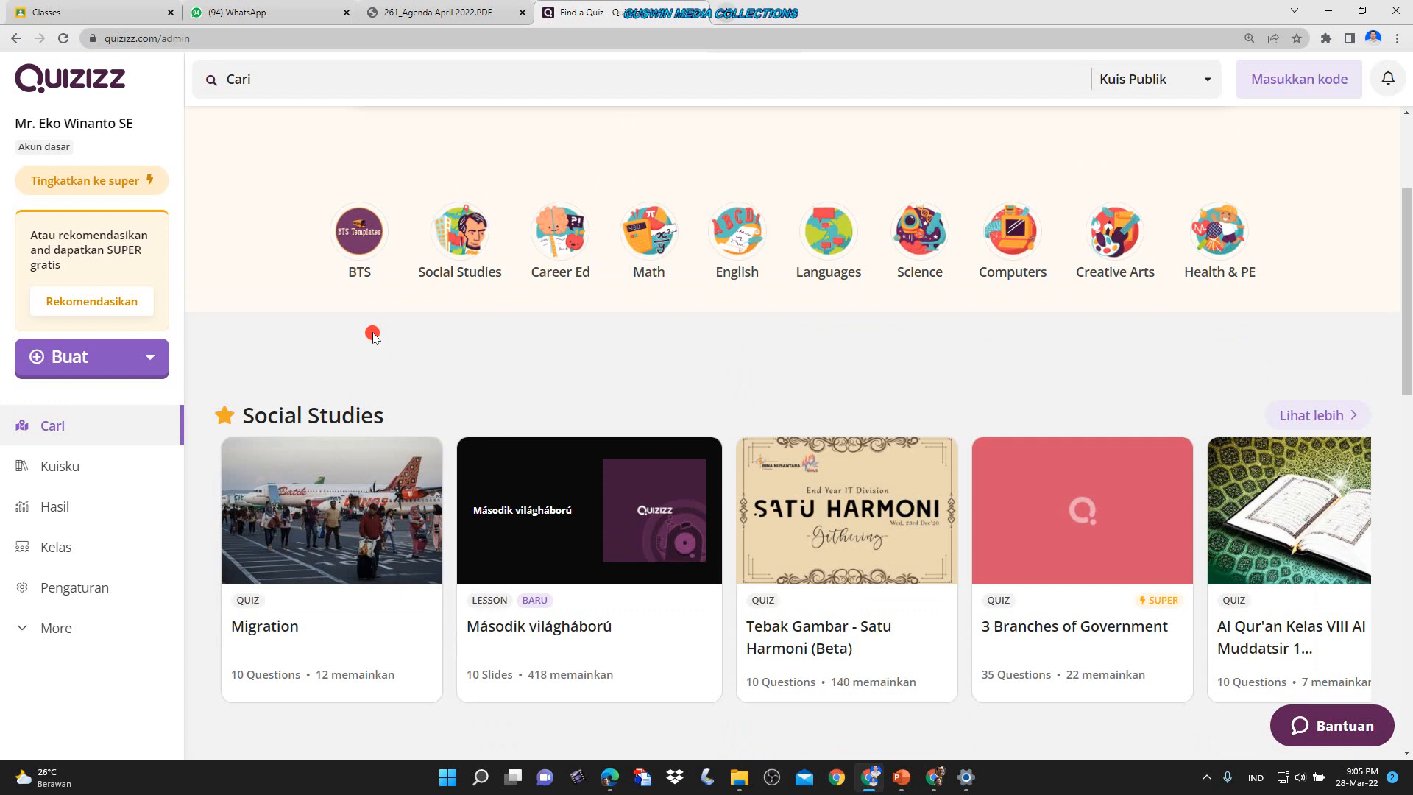
pyautogui.click(63, 466)
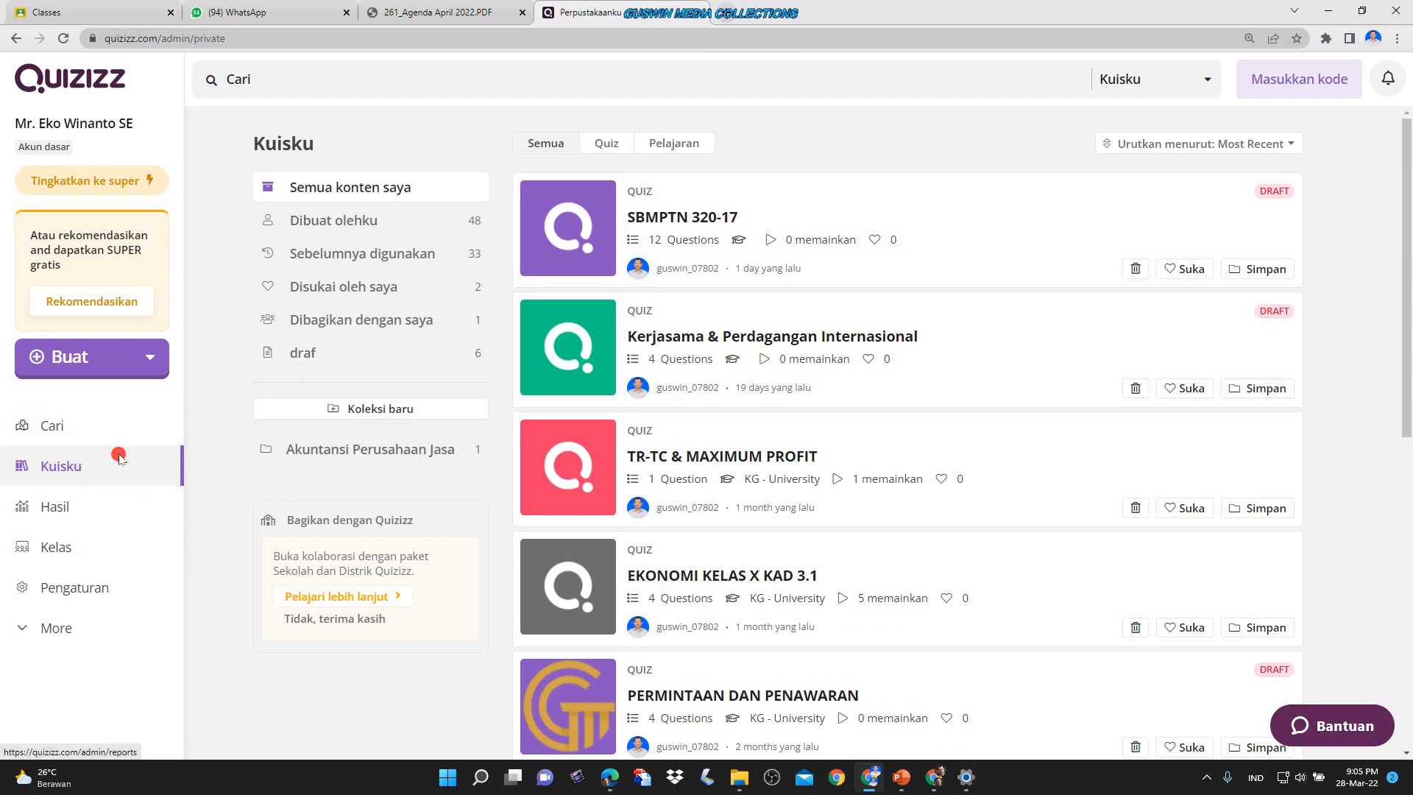
pyautogui.click(576, 225)
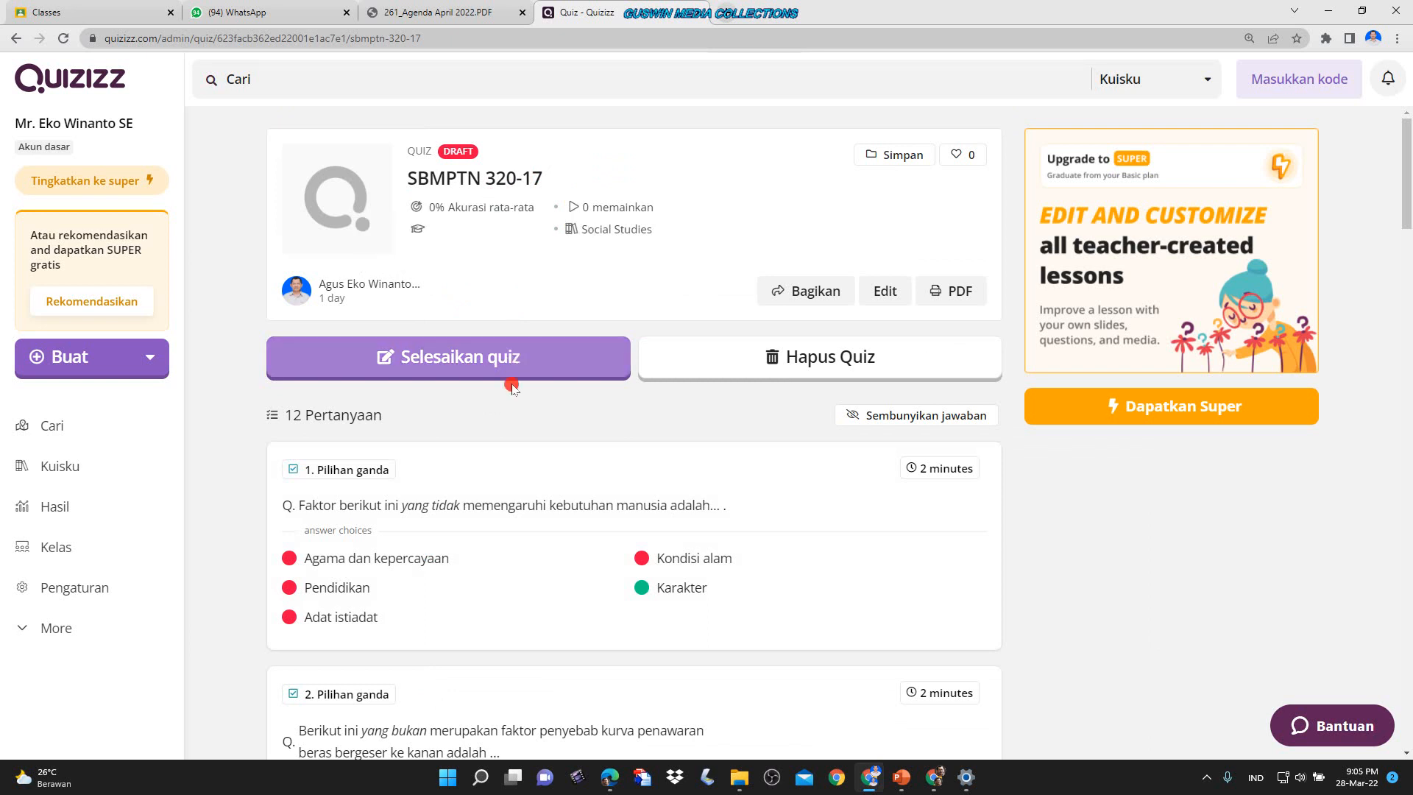
# - Review the questions and marked answers of the SBMPTN 320-17 quiz down to question 12
pyautogui.scroll(-7, 652, 440)
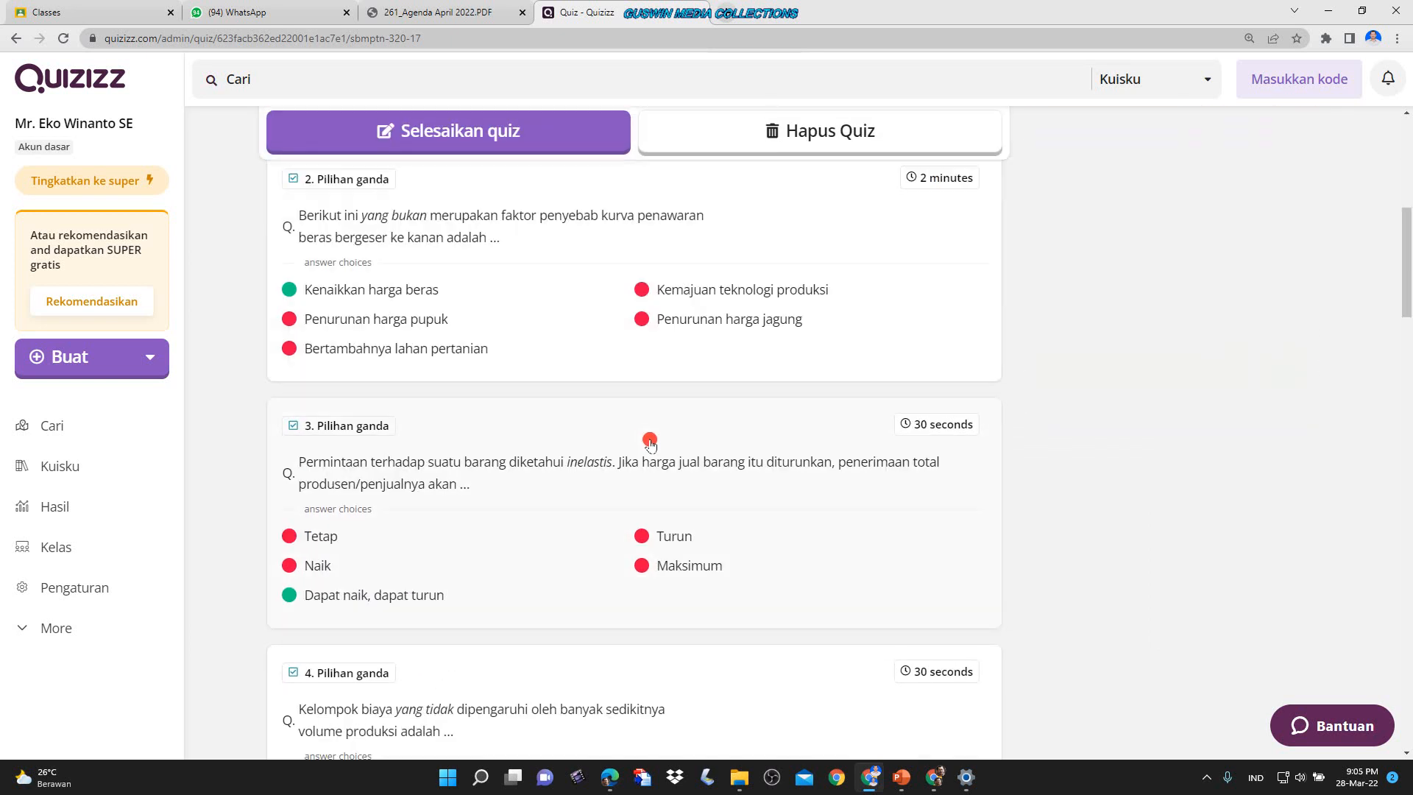
pyautogui.scroll(4, 625, 439)
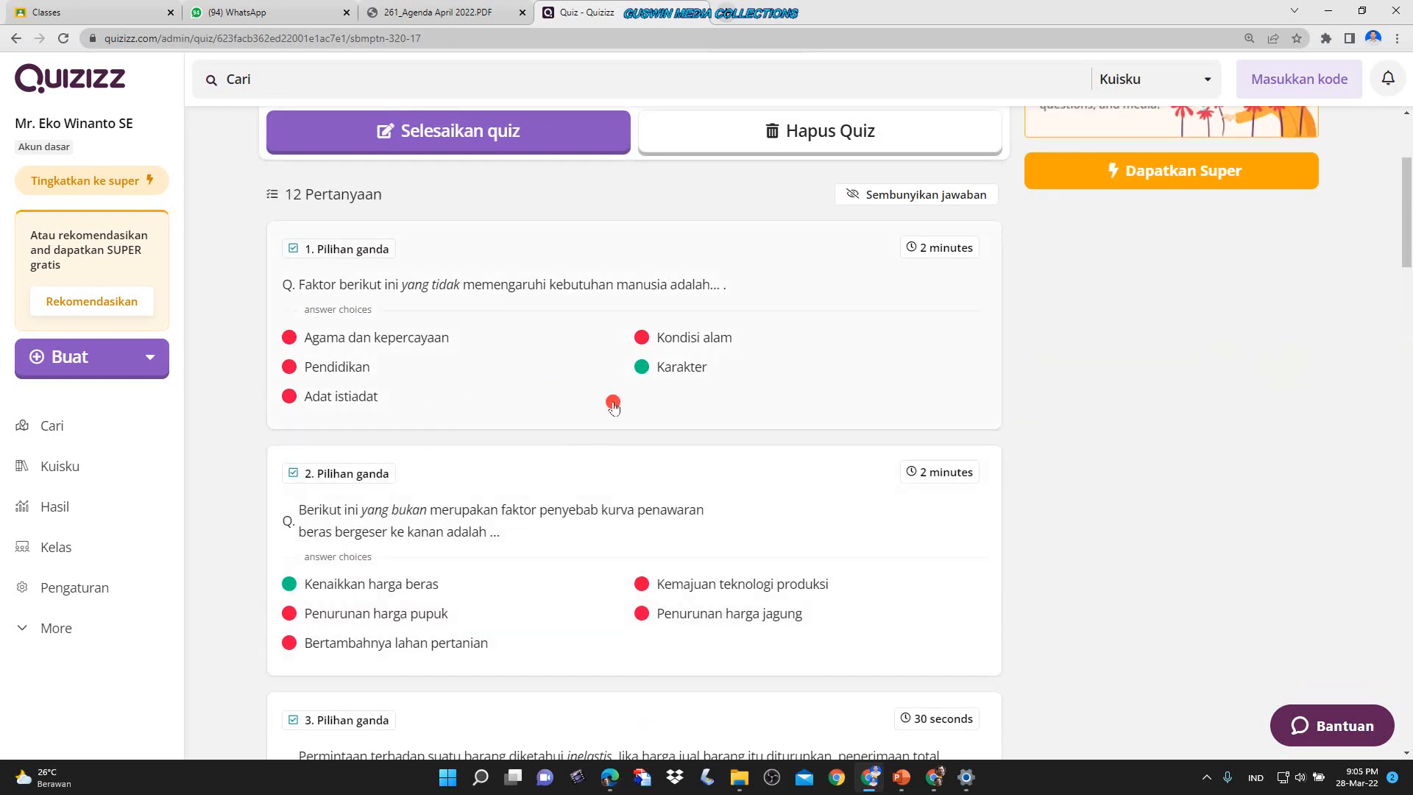
pyautogui.scroll(-8, 641, 379)
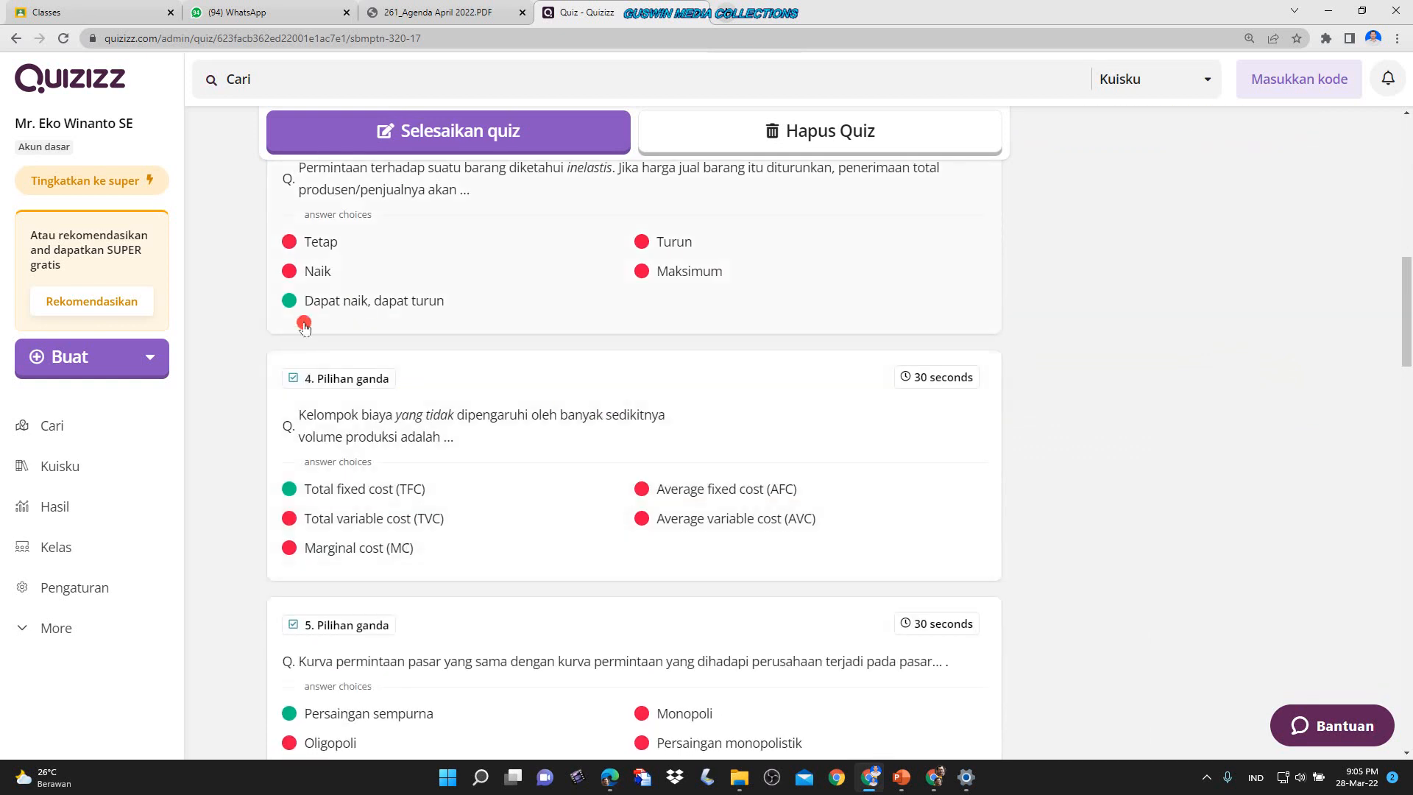
pyautogui.scroll(-20, 309, 410)
pyautogui.scroll(-12, 405, 397)
pyautogui.scroll(5, 420, 391)
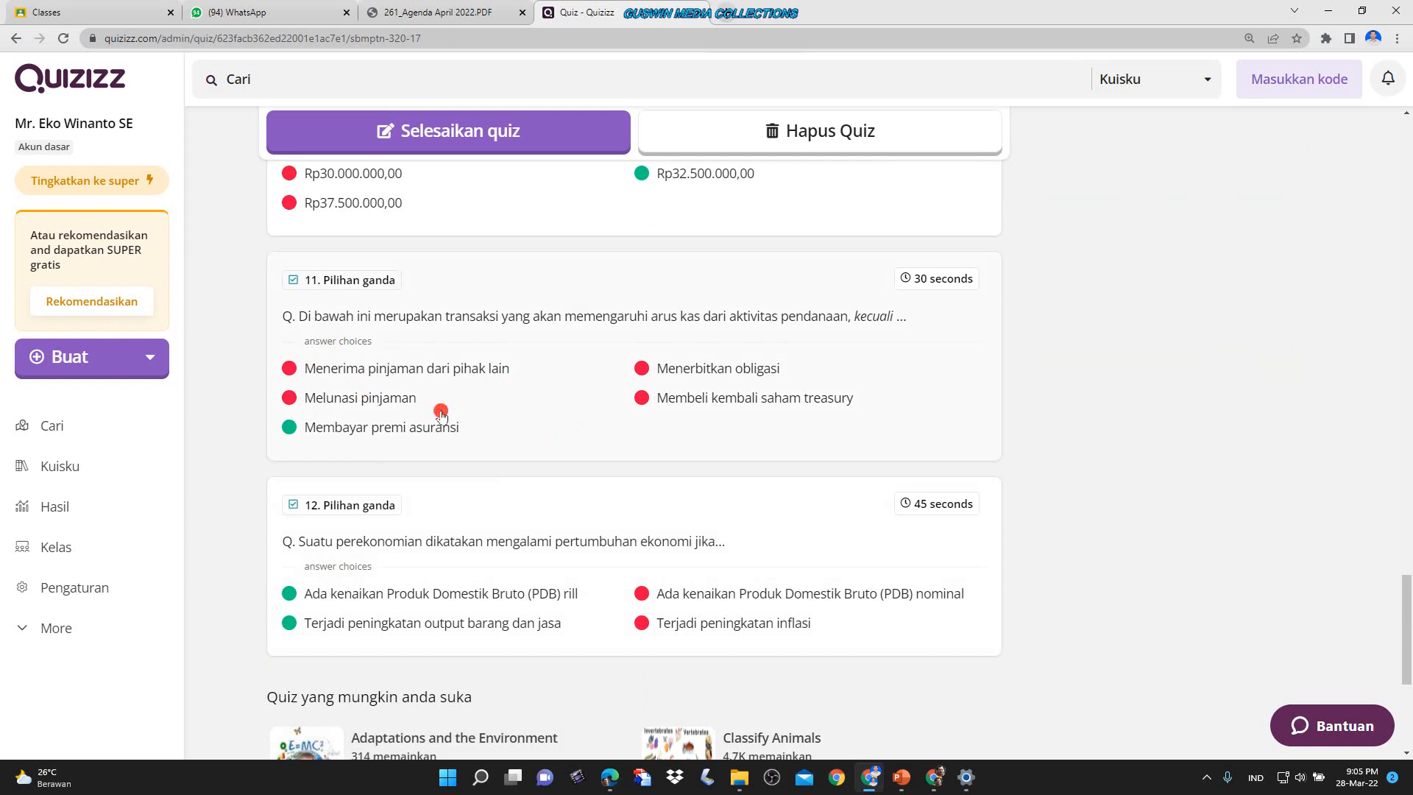
pyautogui.scroll(3, 452, 418)
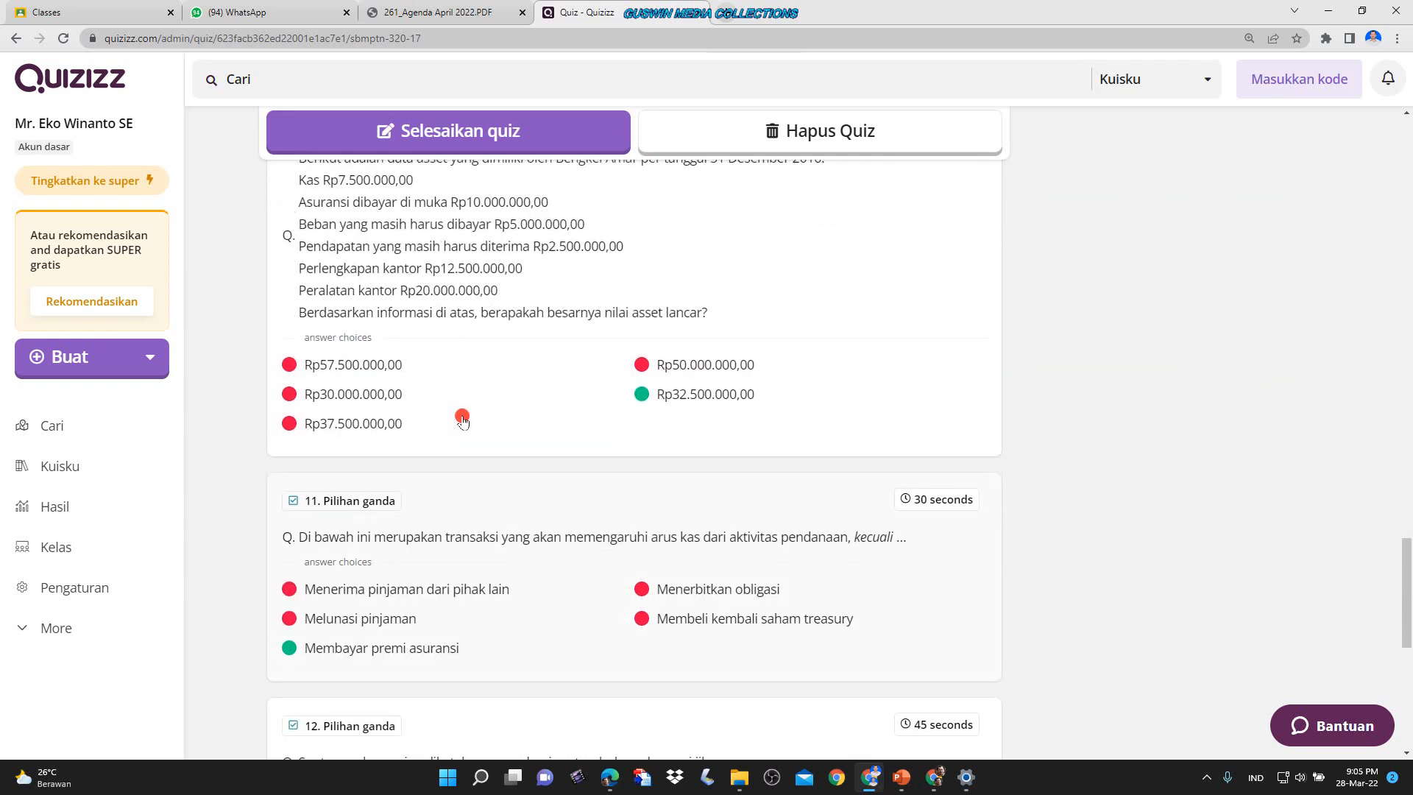
pyautogui.scroll(-5, 462, 420)
pyautogui.scroll(6, 520, 334)
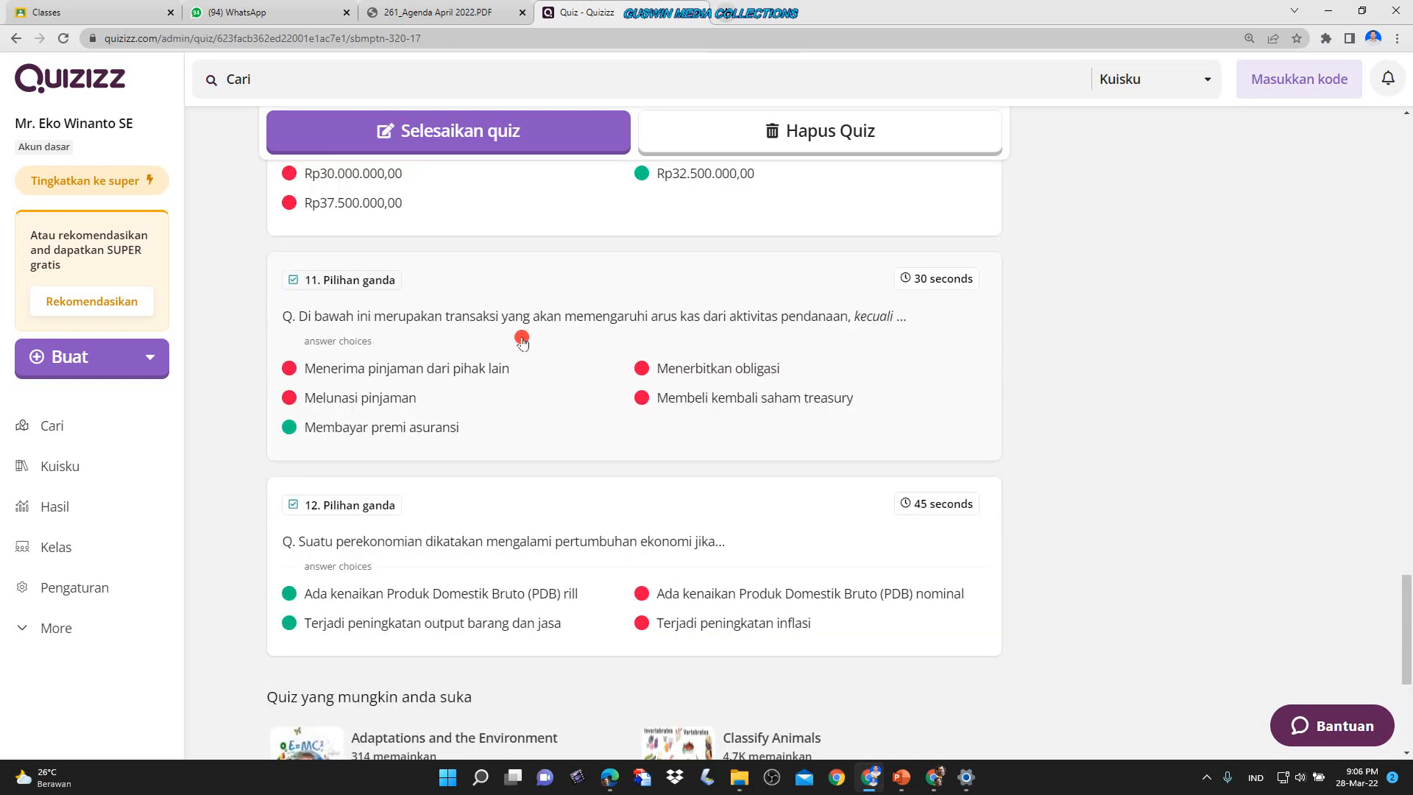
pyautogui.scroll(-5, 521, 353)
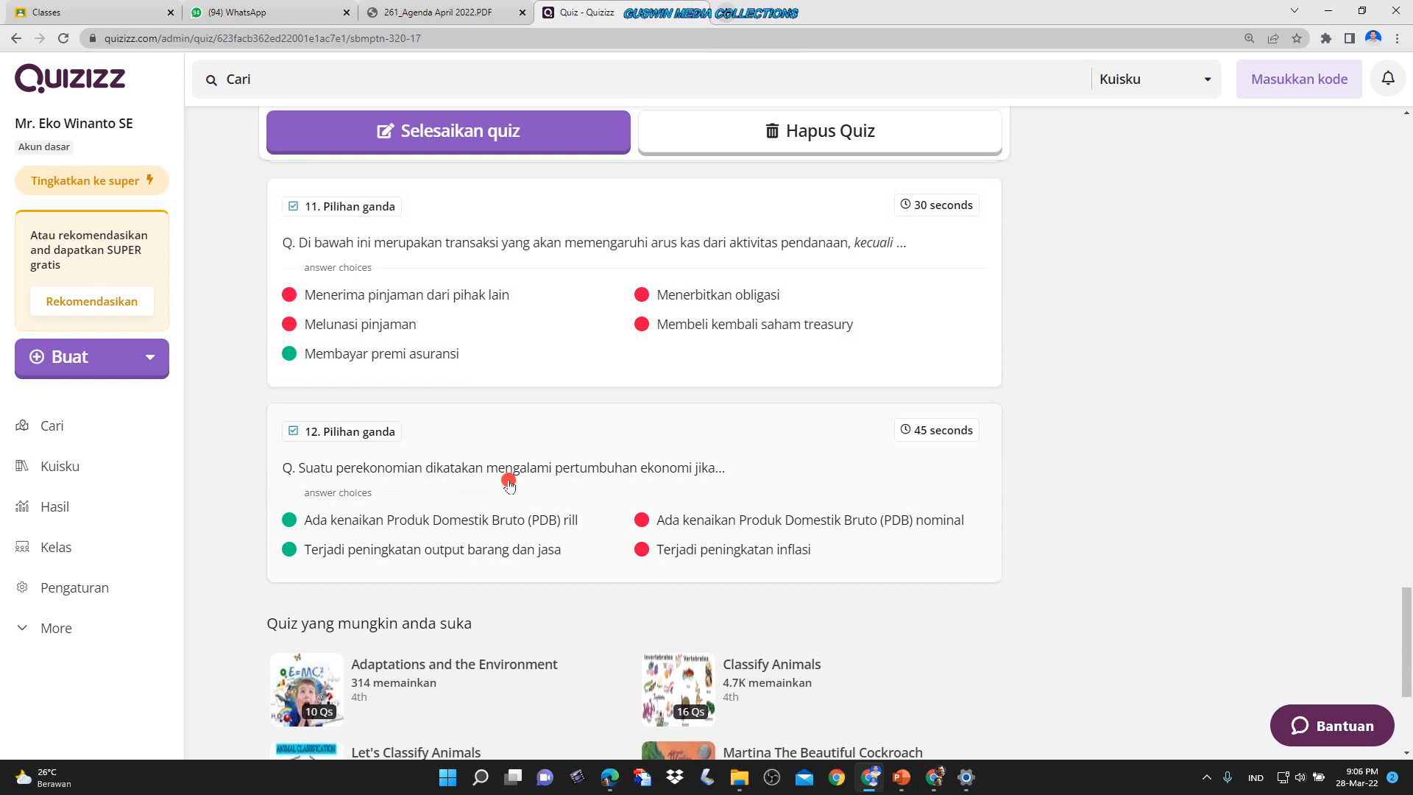
pyautogui.scroll(-2, 509, 484)
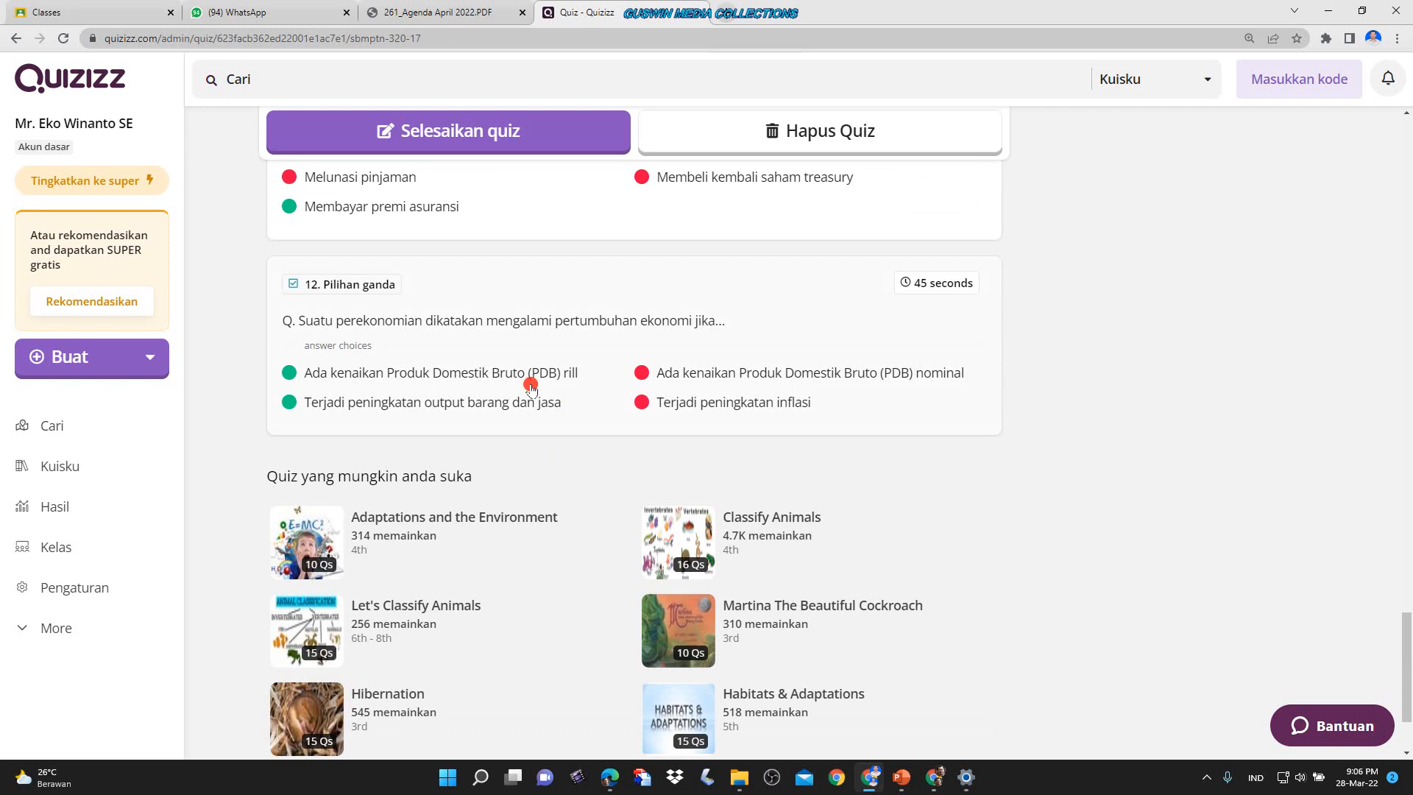
# - Switch to the SBMPTN 2017 Kode 320 exam PDF in Edge and read questions 14 and 15
pyautogui.click(604, 784)
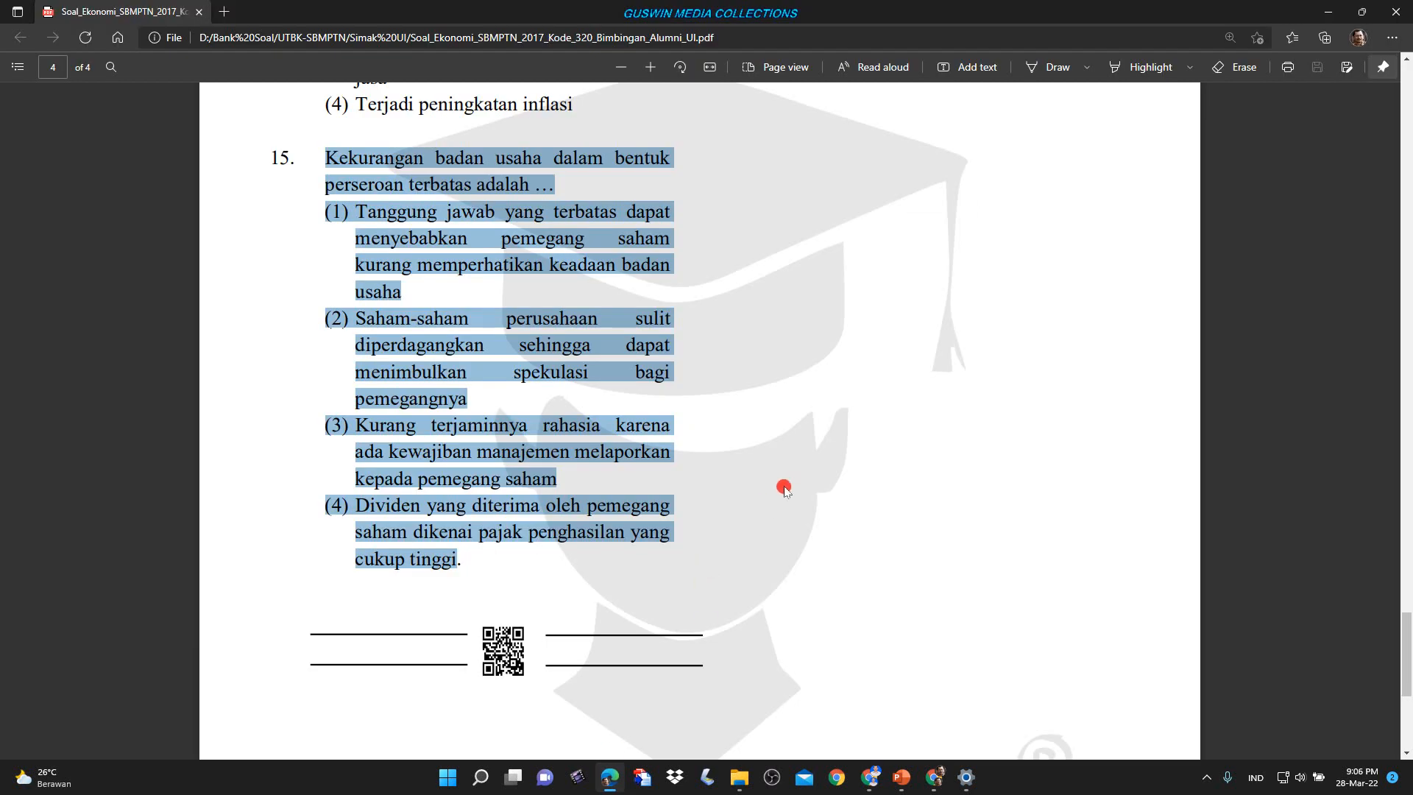
pyautogui.scroll(10, 782, 483)
pyautogui.scroll(-5, 692, 469)
pyautogui.scroll(1, 669, 413)
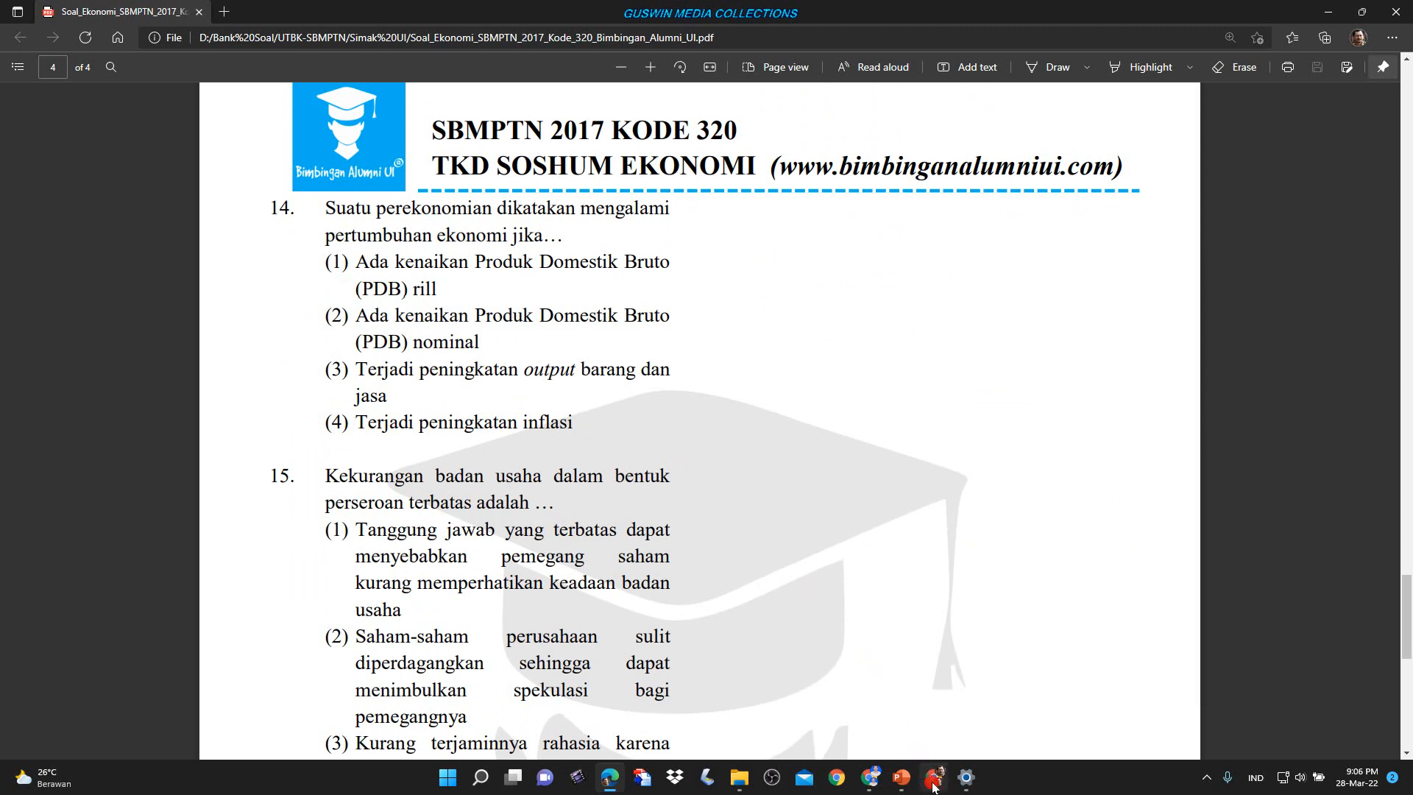
pyautogui.moveTo(929, 783)
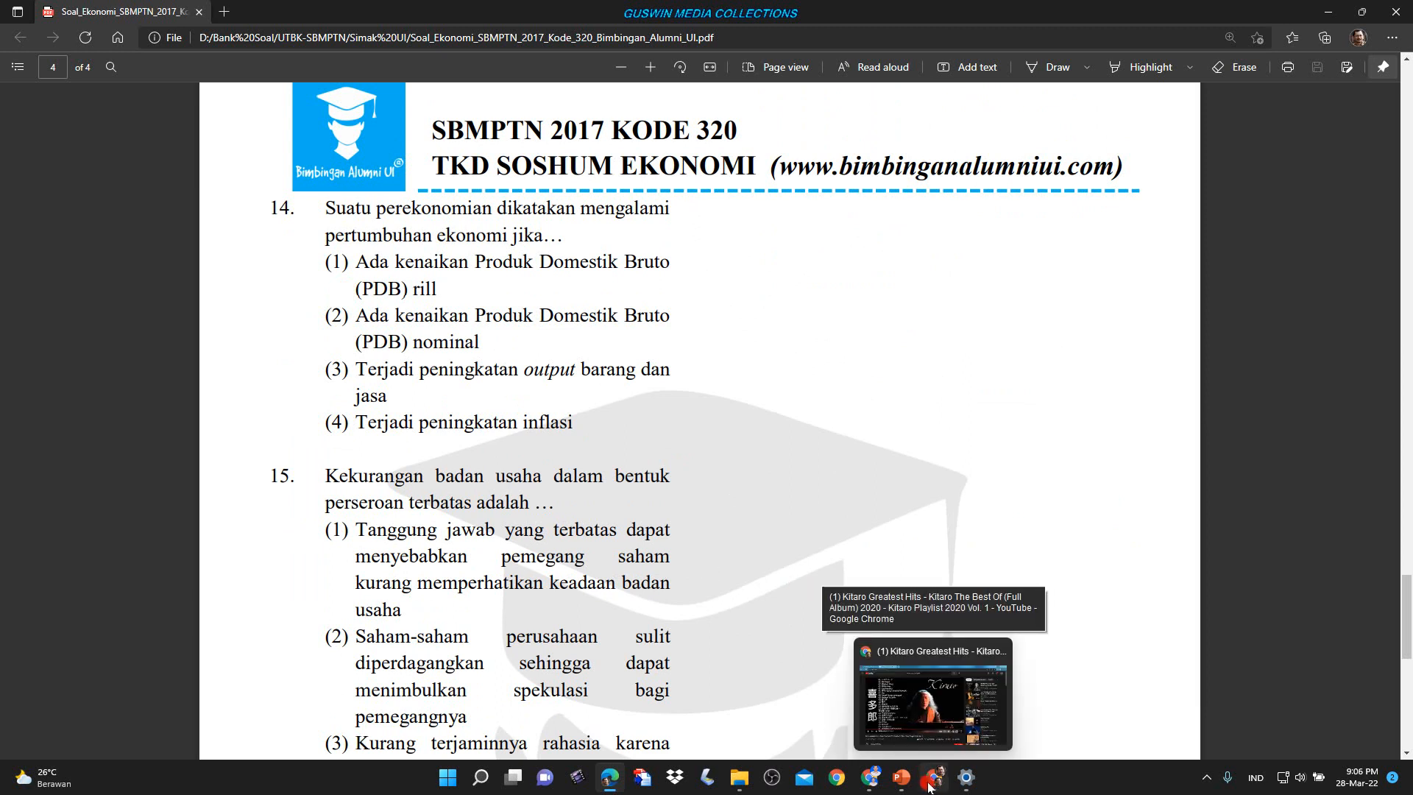
# - Return to the SBMPTN 320-17 quiz in Chrome and examine the answer choices of questions 11 and 12
pyautogui.click(870, 778)
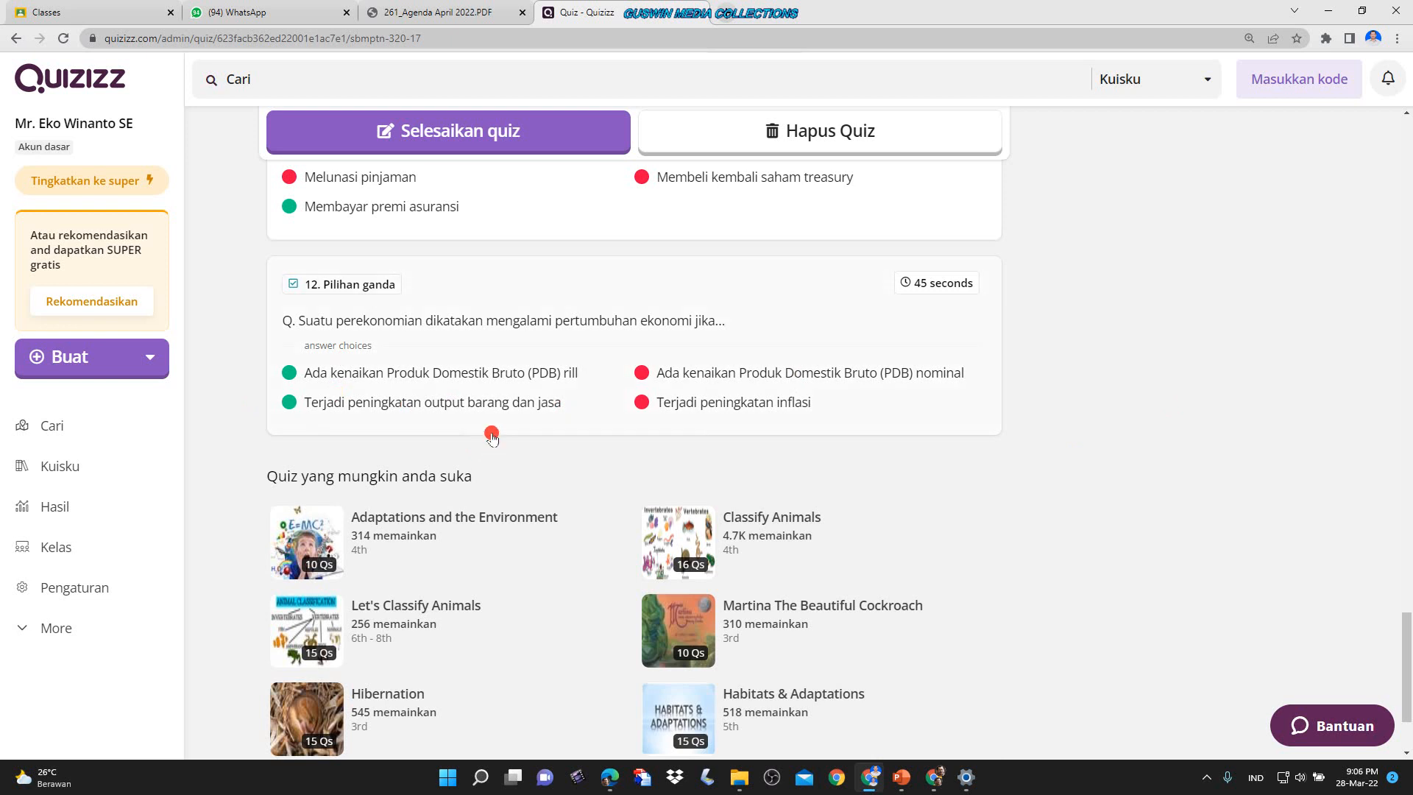
pyautogui.scroll(3, 548, 393)
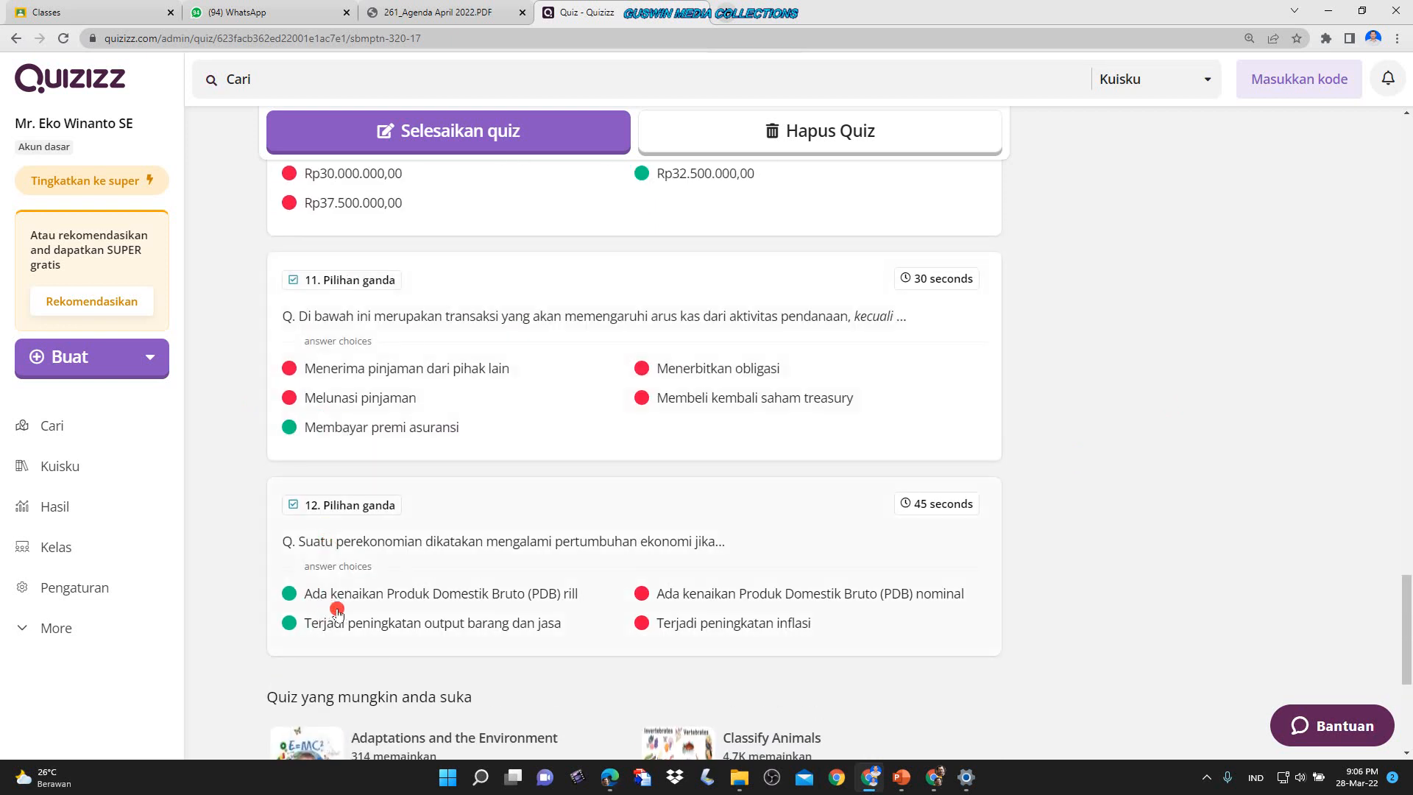
pyautogui.scroll(-2, 338, 605)
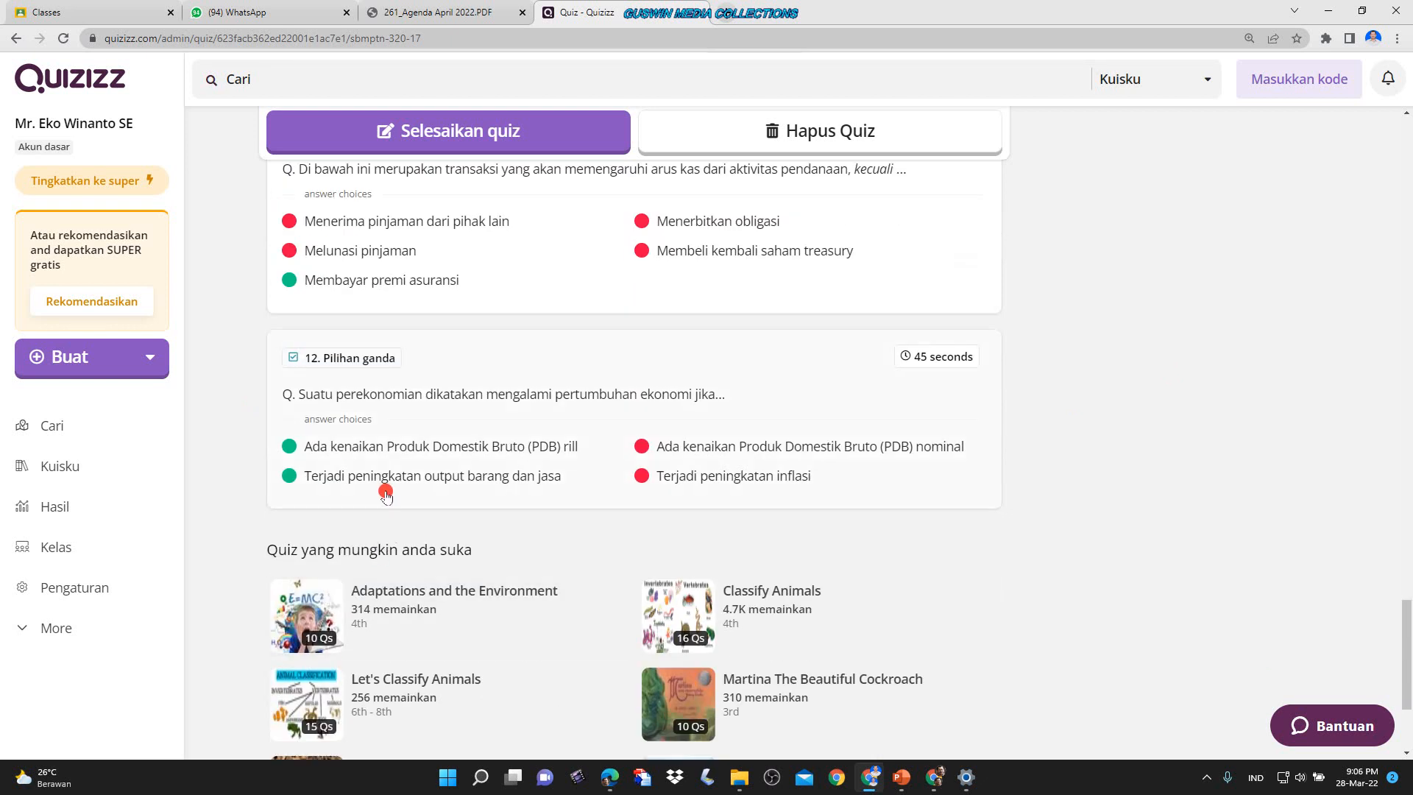
pyautogui.scroll(1, 473, 480)
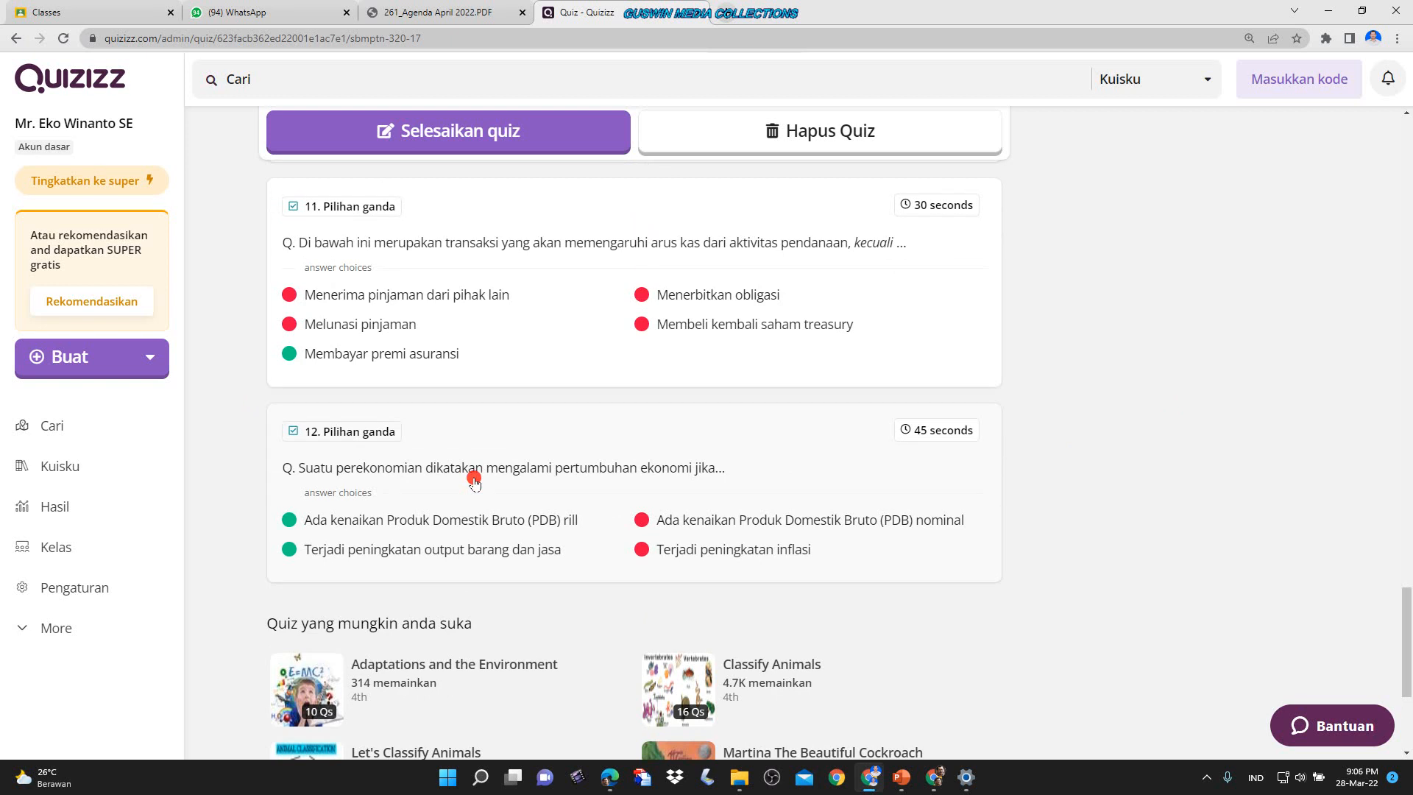
pyautogui.scroll(4, 474, 481)
pyautogui.scroll(-2, 474, 482)
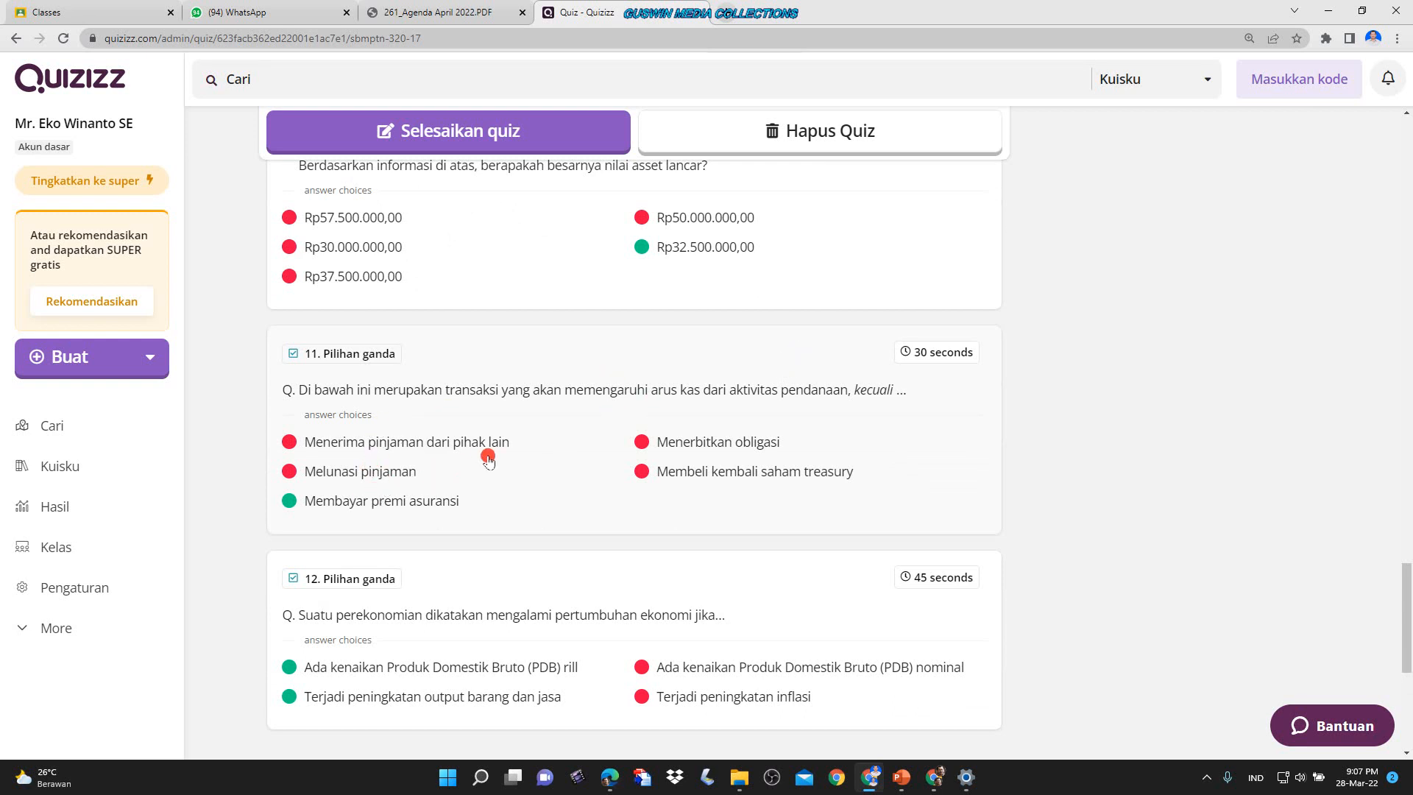
pyautogui.scroll(-3, 329, 596)
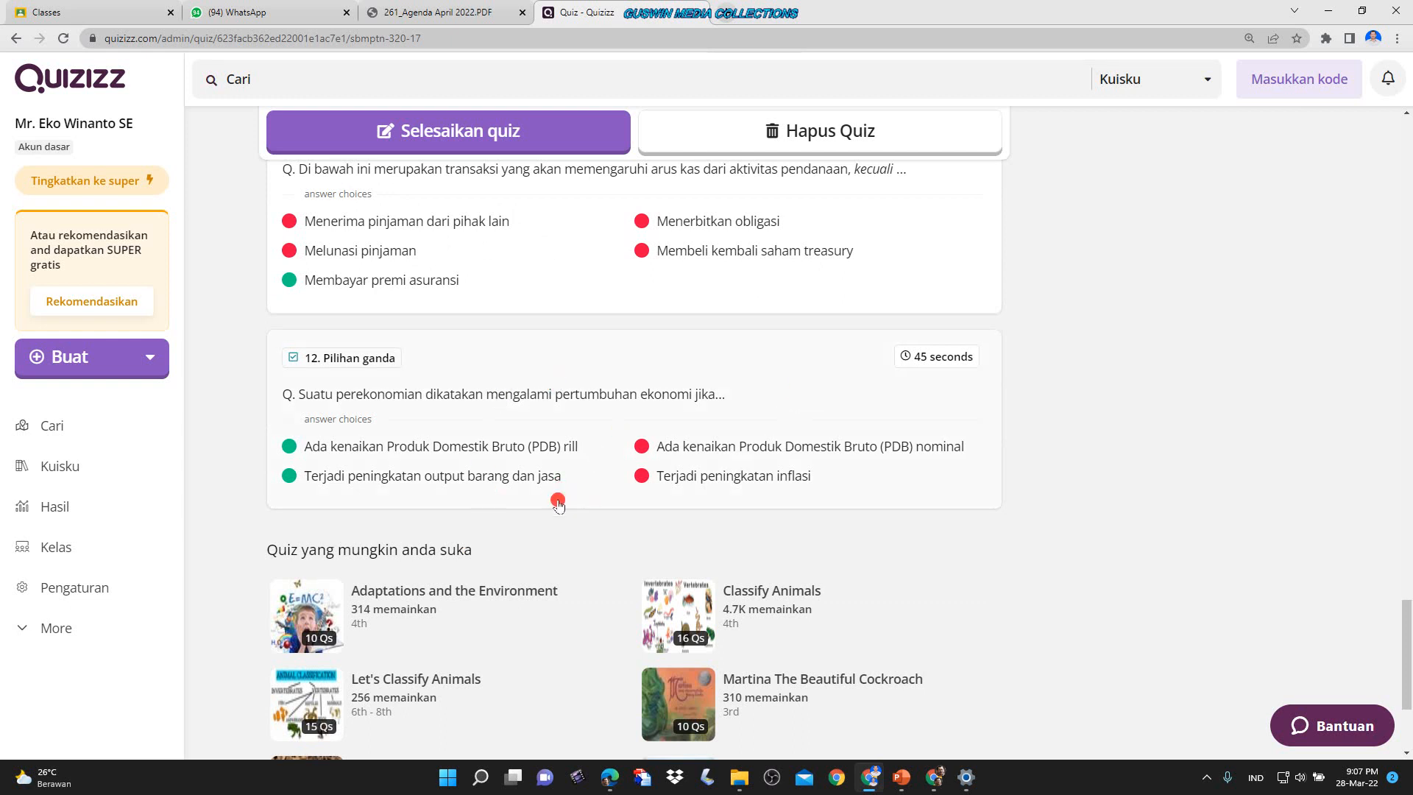
pyautogui.scroll(-4, 681, 394)
pyautogui.scroll(6, 608, 432)
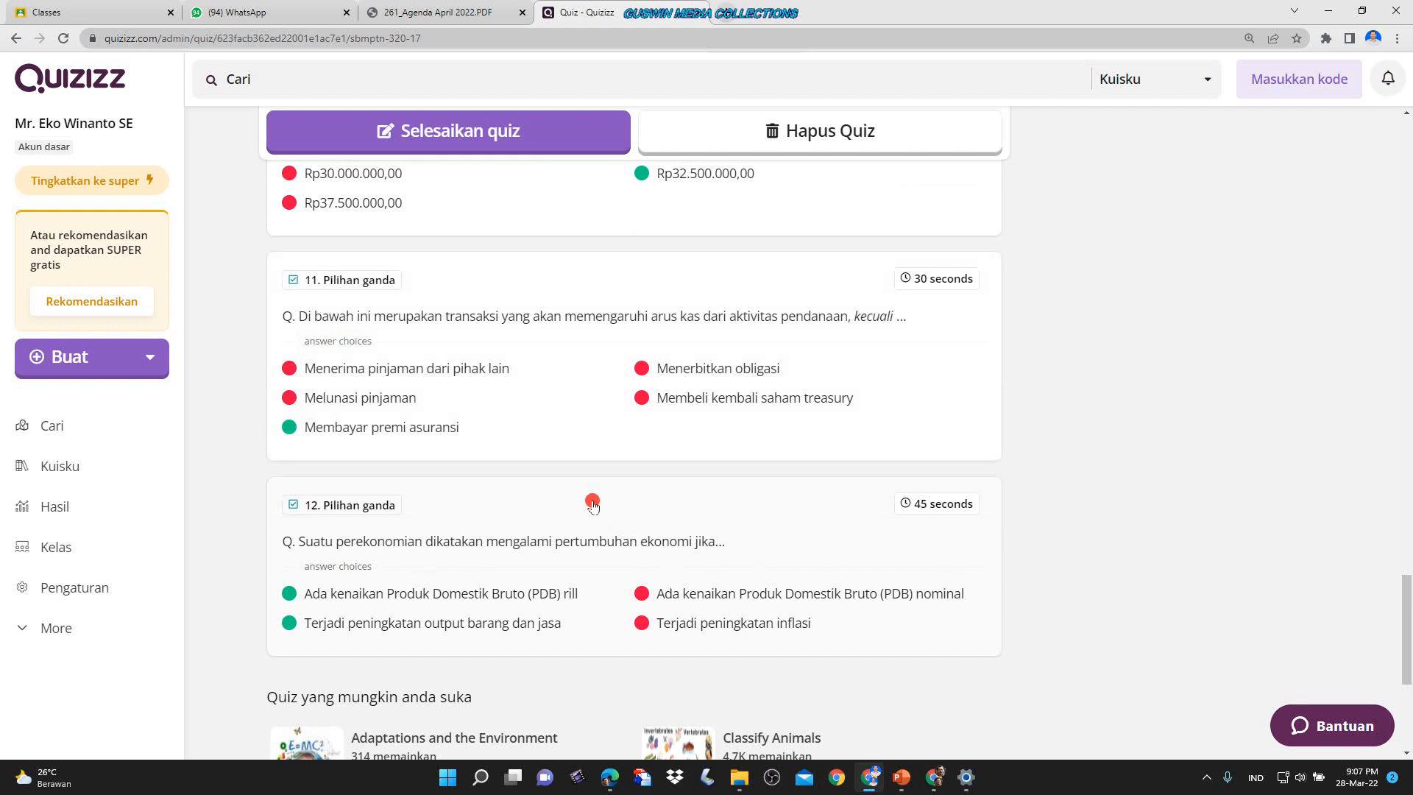
# - Open the SBMPTN 320-17 quiz in the quiz editor and open question 12 for editing
pyautogui.scroll(15, 598, 504)
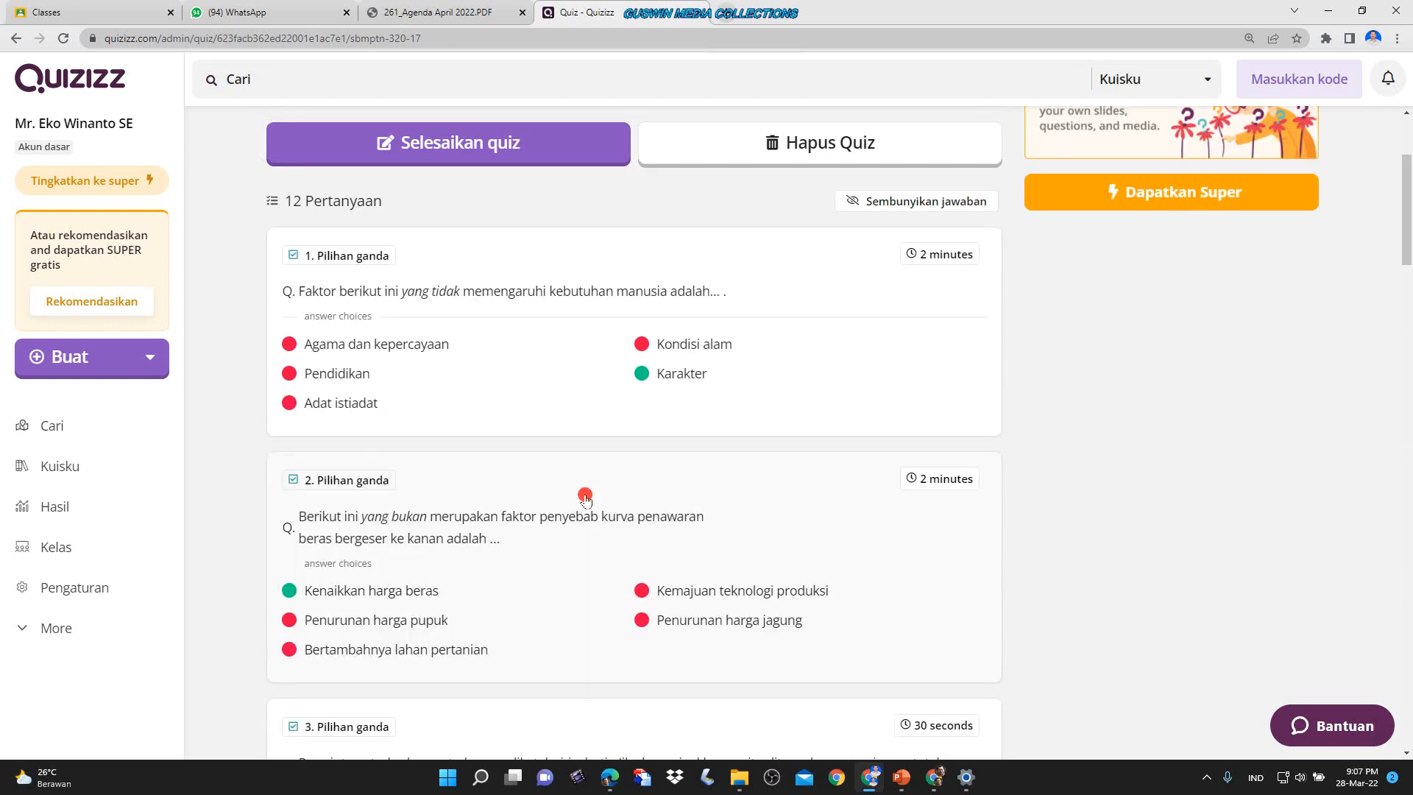
pyautogui.scroll(3, 585, 499)
pyautogui.scroll(-1, 585, 498)
pyautogui.click(881, 227)
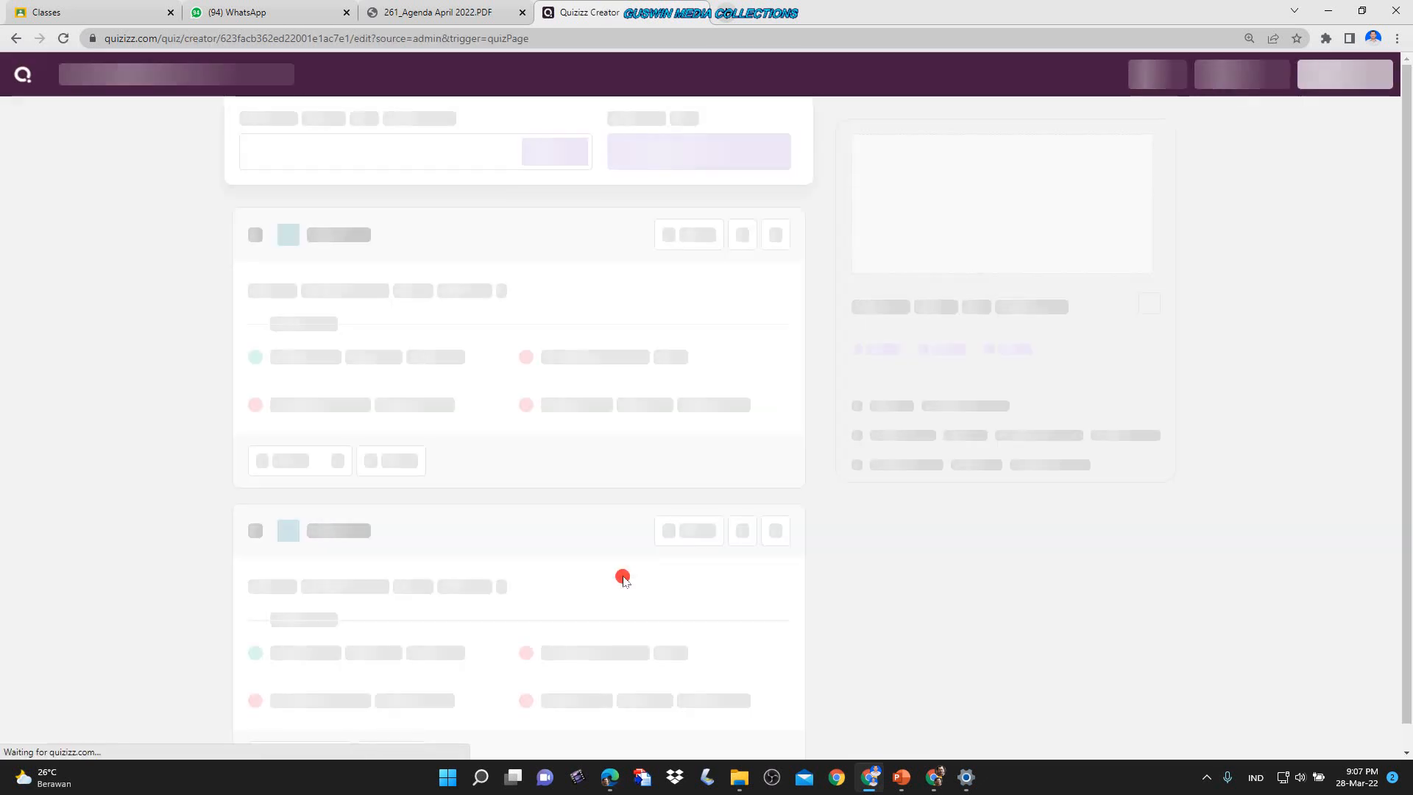
pyautogui.scroll(-20, 426, 560)
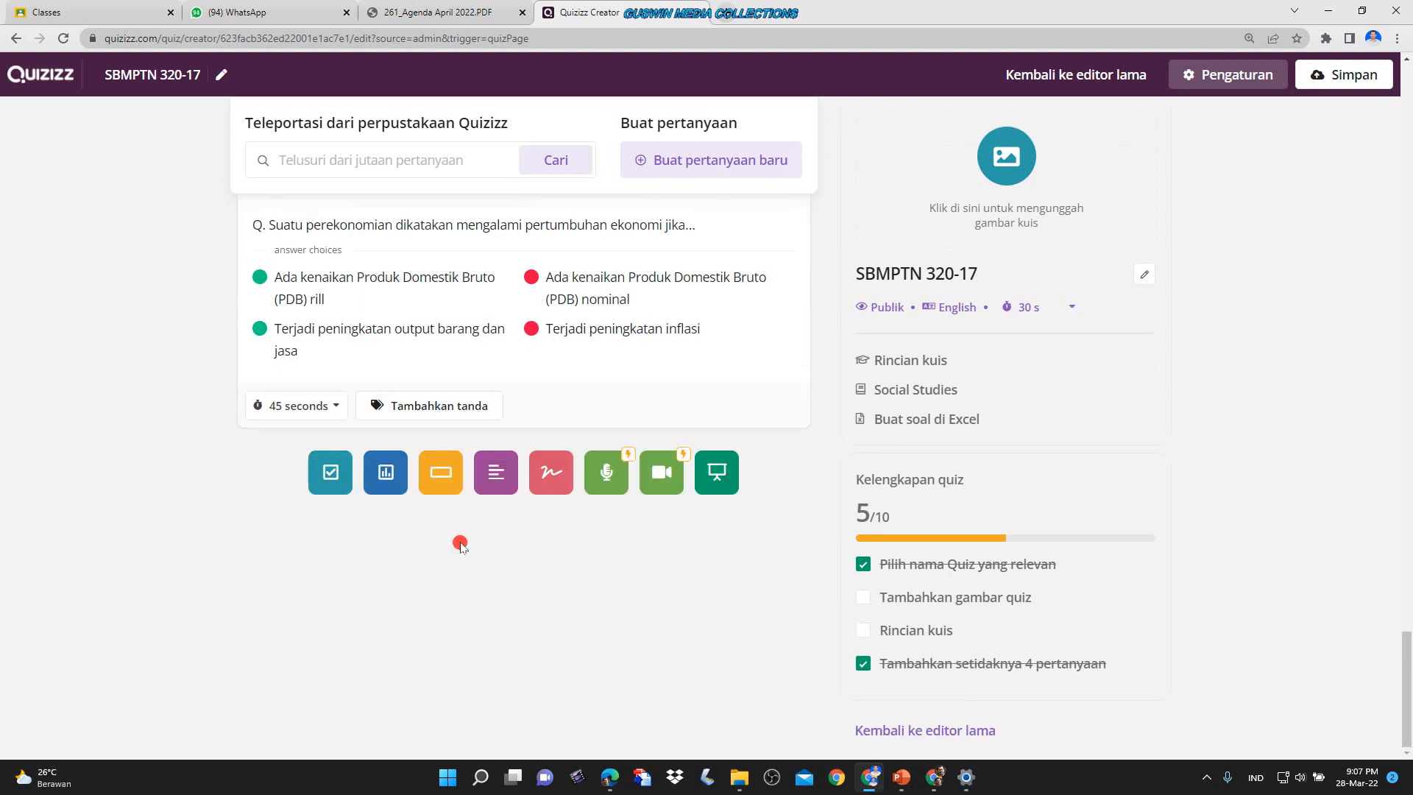
pyautogui.scroll(3, 459, 545)
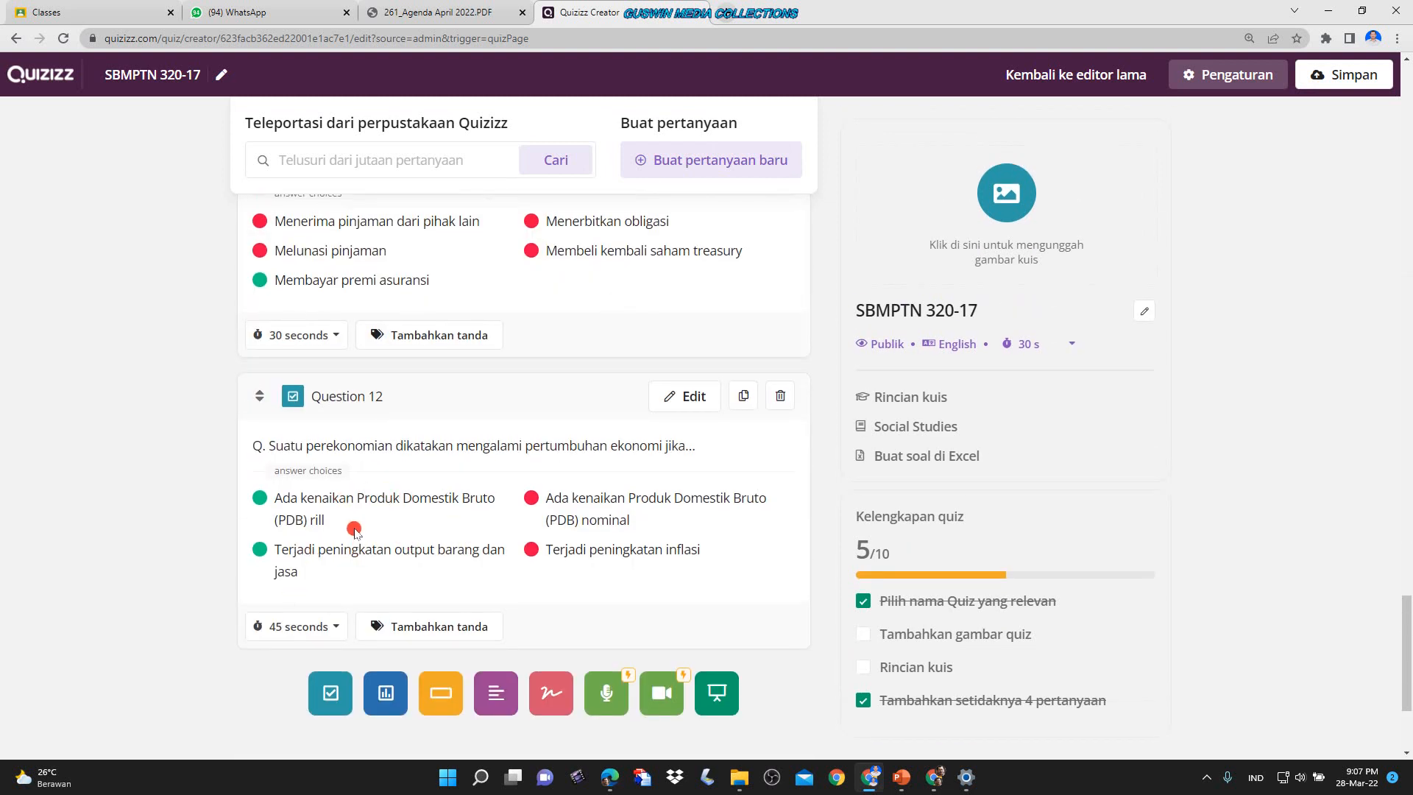
pyautogui.click(694, 398)
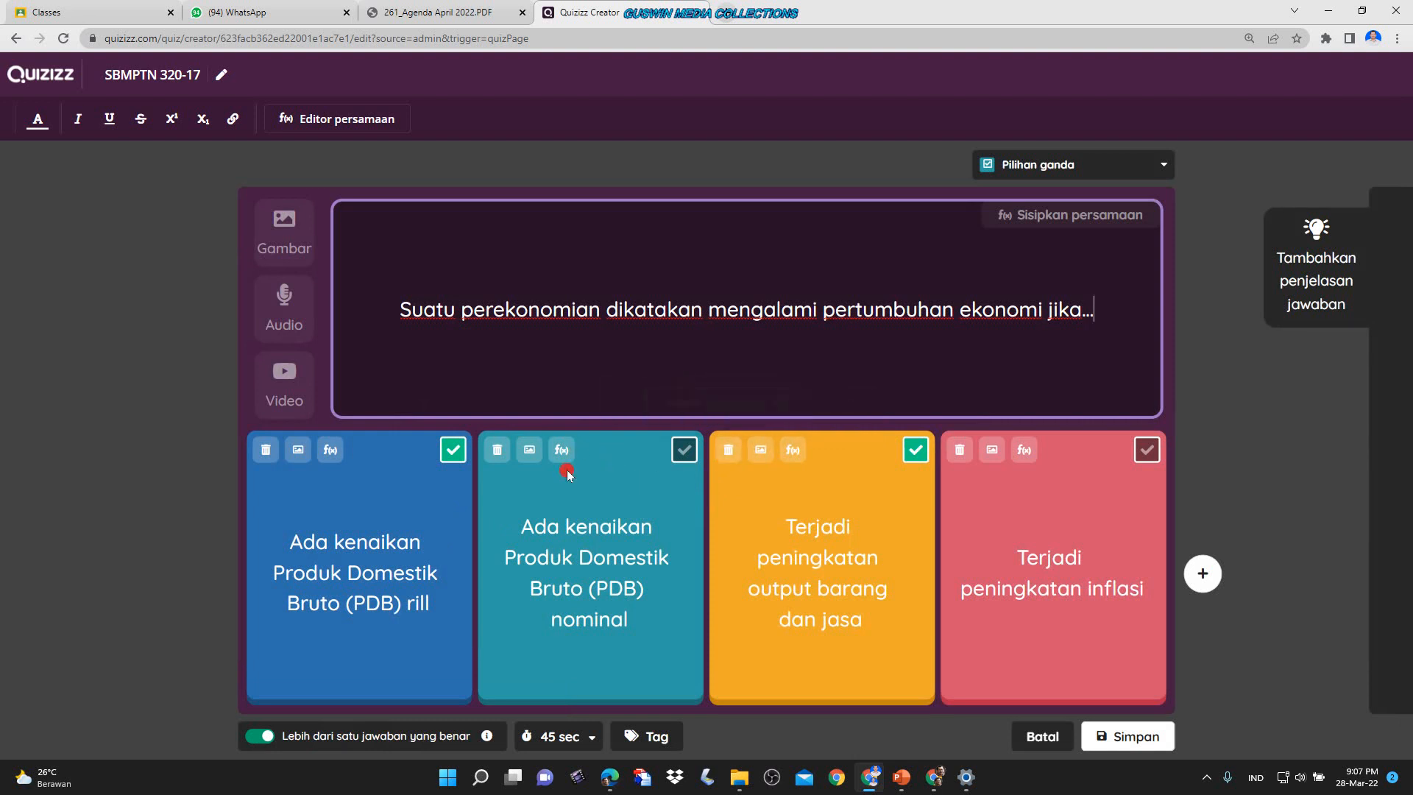
# - Mark "Ada kenaikan Produk Domestik Bruto (PDB) nominal" and "Terjadi peningkatan inflasi" as additional correct answers
pyautogui.click(684, 450)
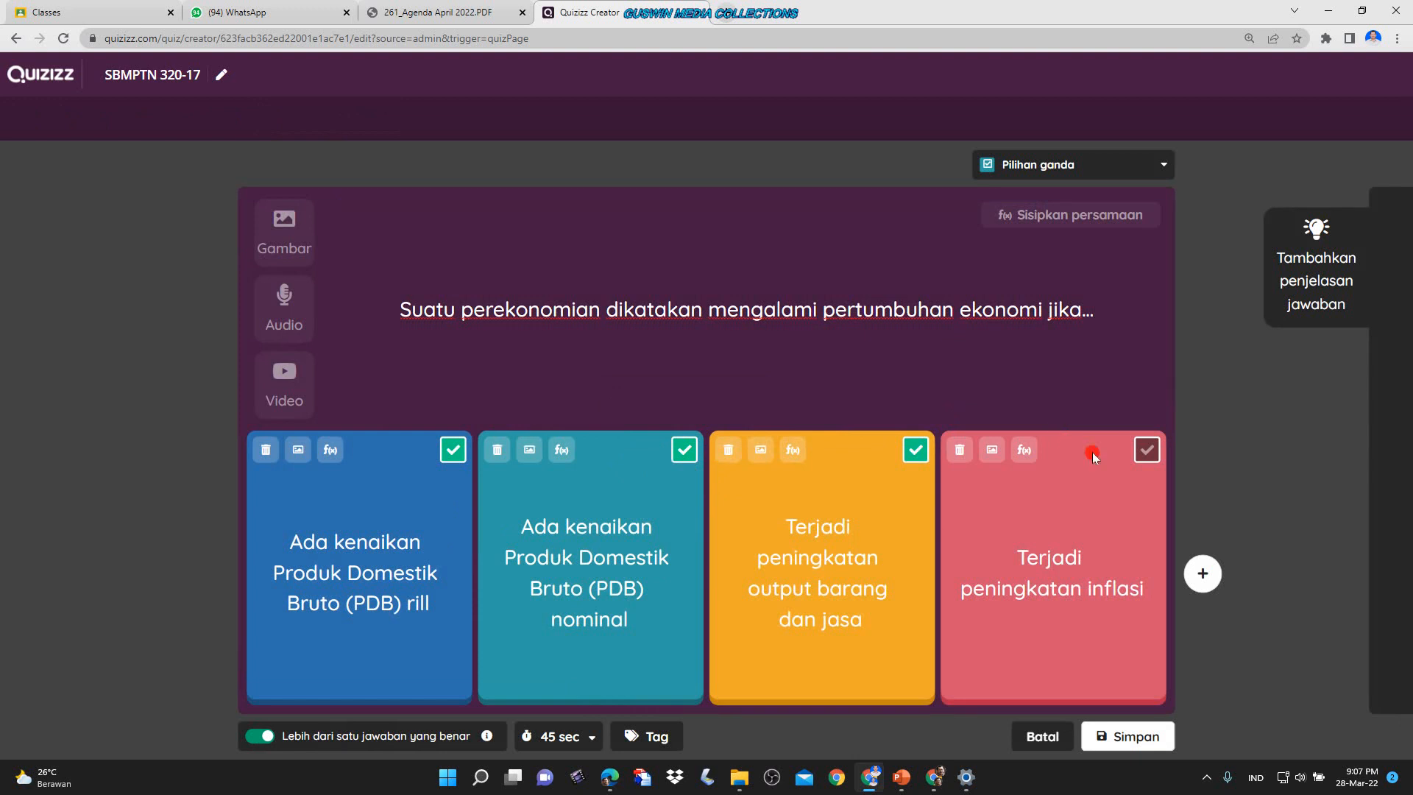
pyautogui.click(1146, 450)
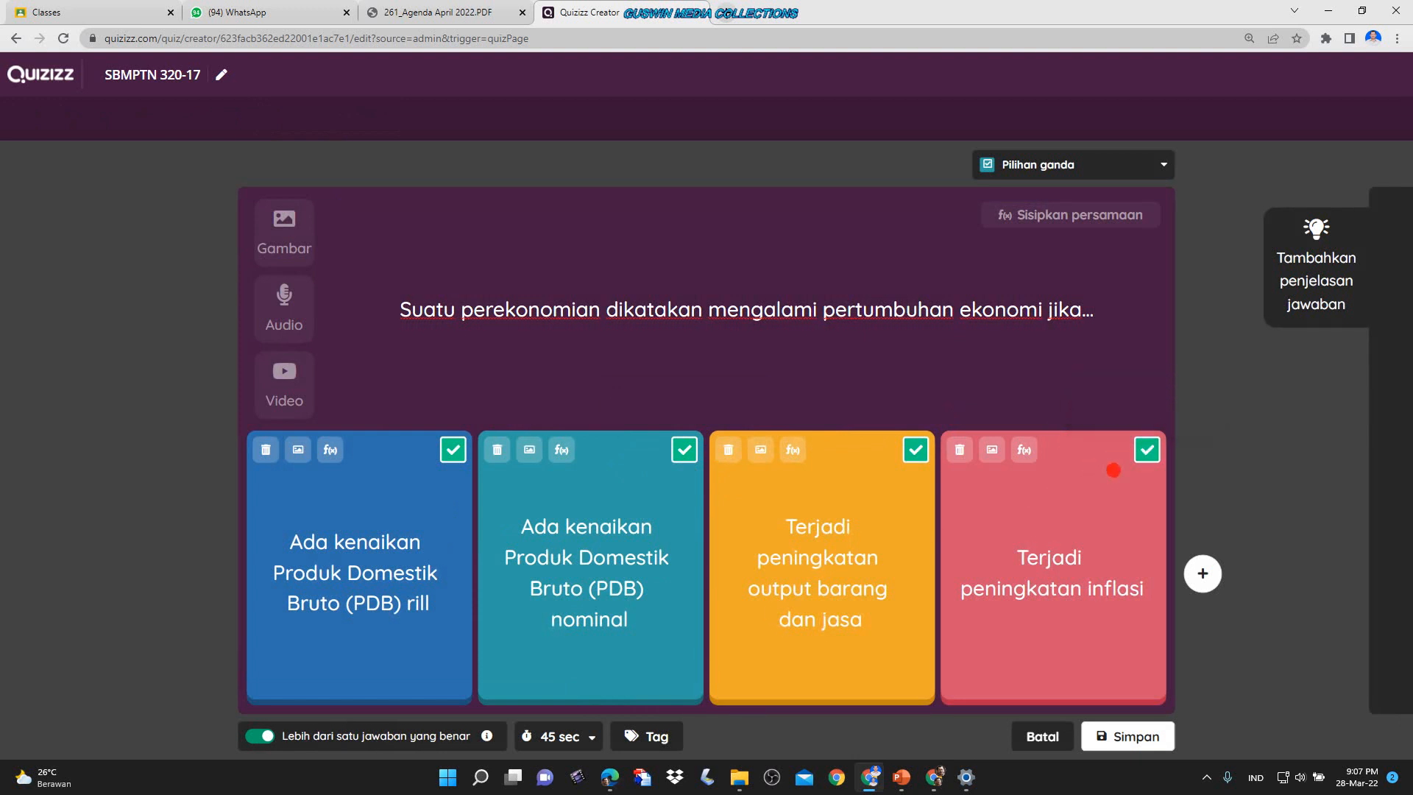
# - Turn off multiple correct answers and mark "Ada kenaikan Produk Domestik Bruto (PDB) rill" as the single correct answer
pyautogui.click(257, 738)
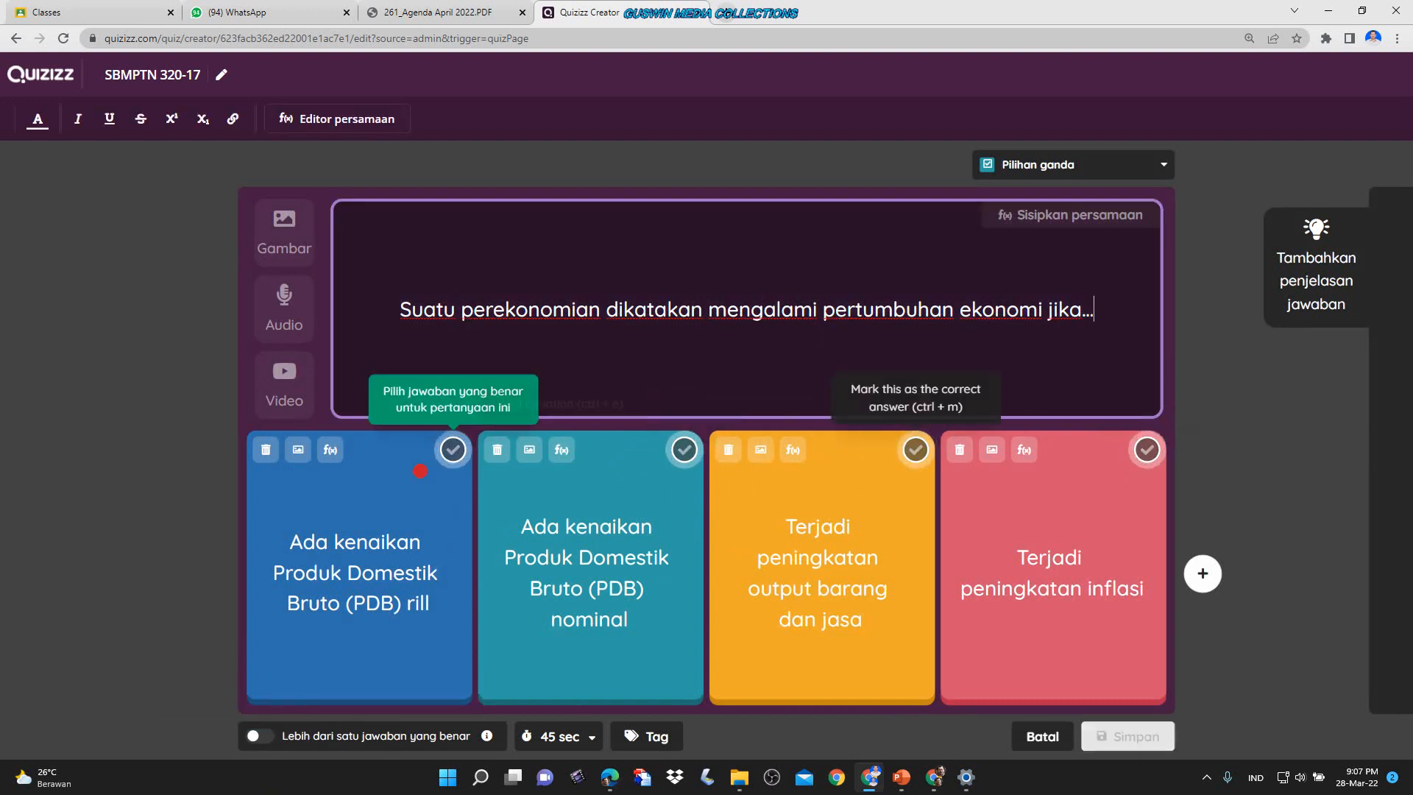
pyautogui.click(452, 450)
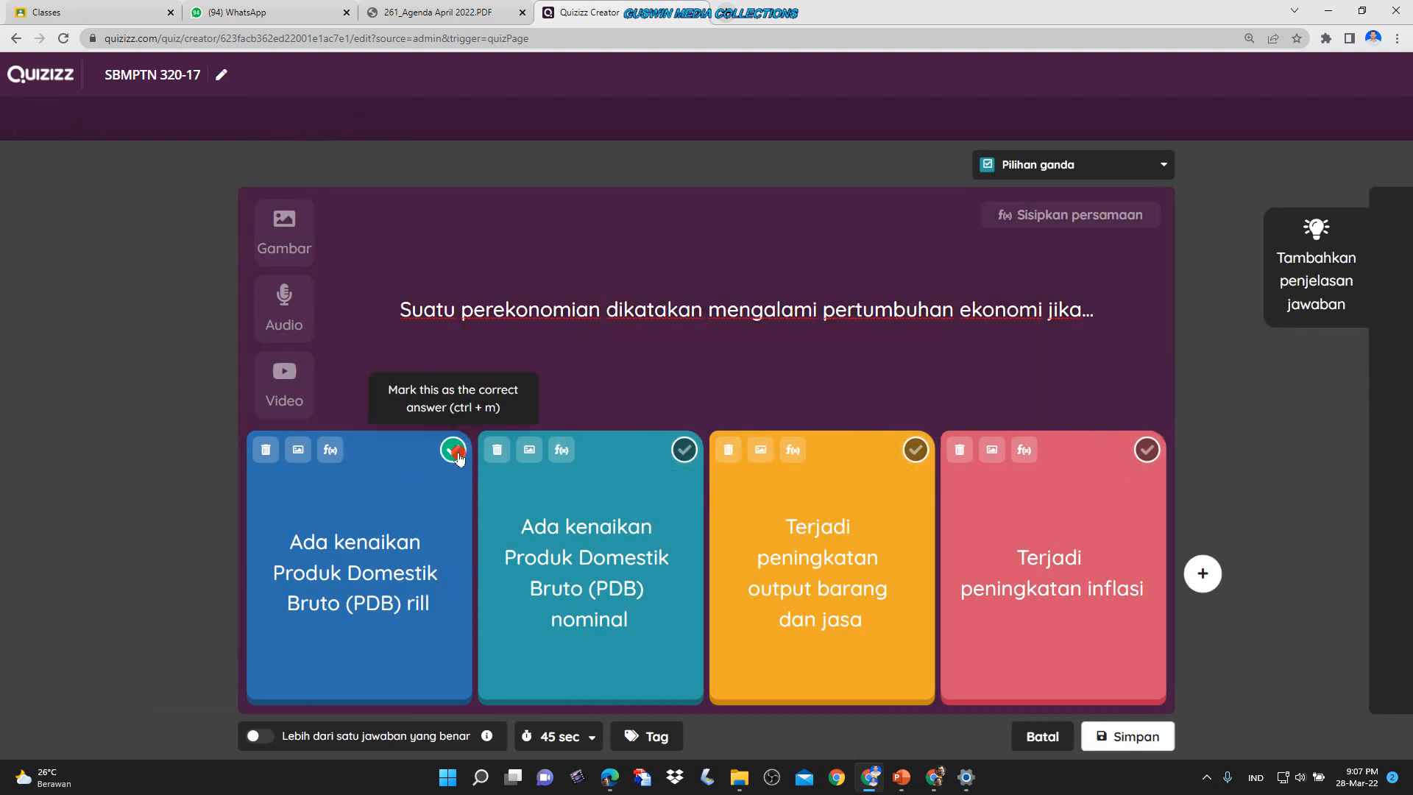
# - Make "Terjadi peningkatan output barang dan jasa" correct, allow multiple correct answers, also mark "Ada kenaikan Produk Domestik Bruto (PDB) rill", and discard the edits
pyautogui.click(916, 450)
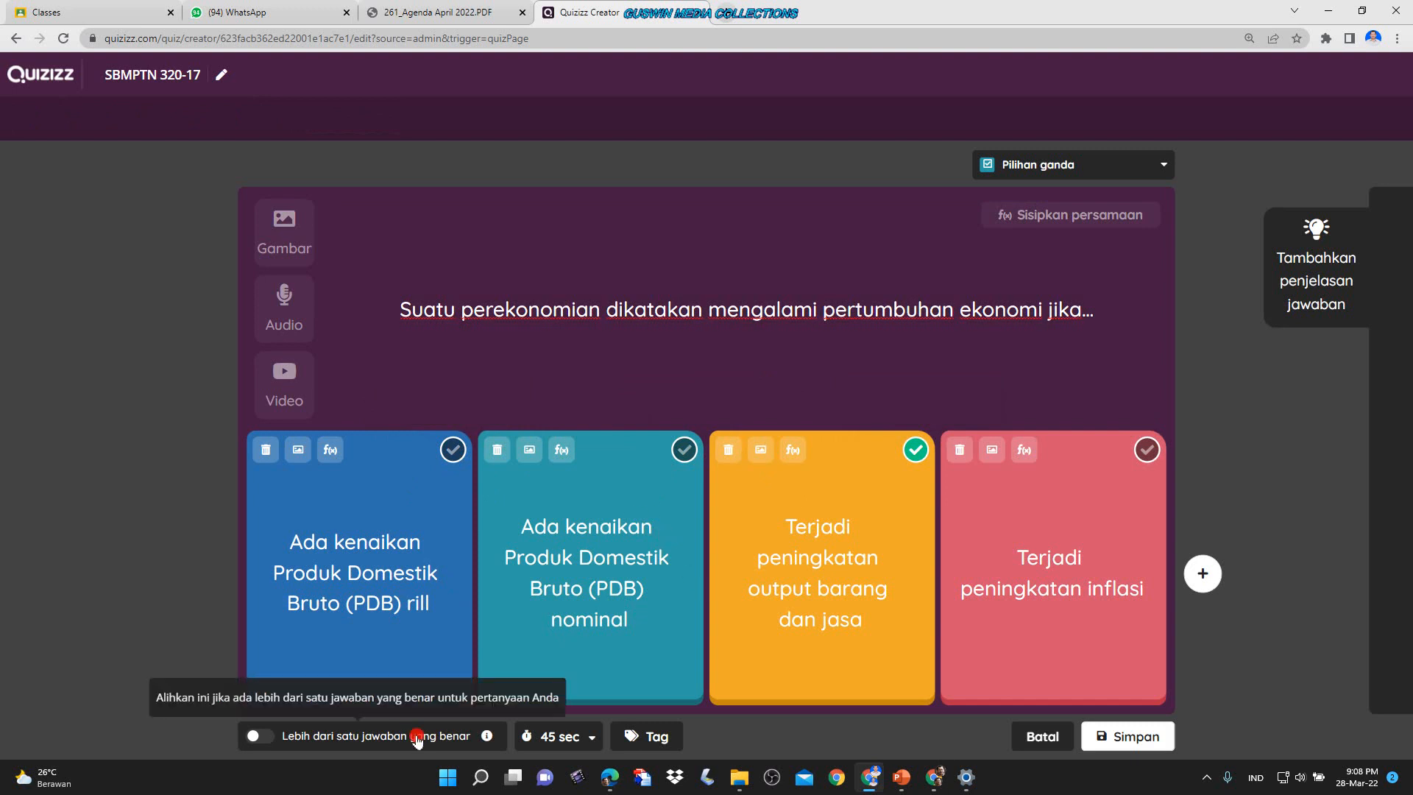
pyautogui.click(260, 740)
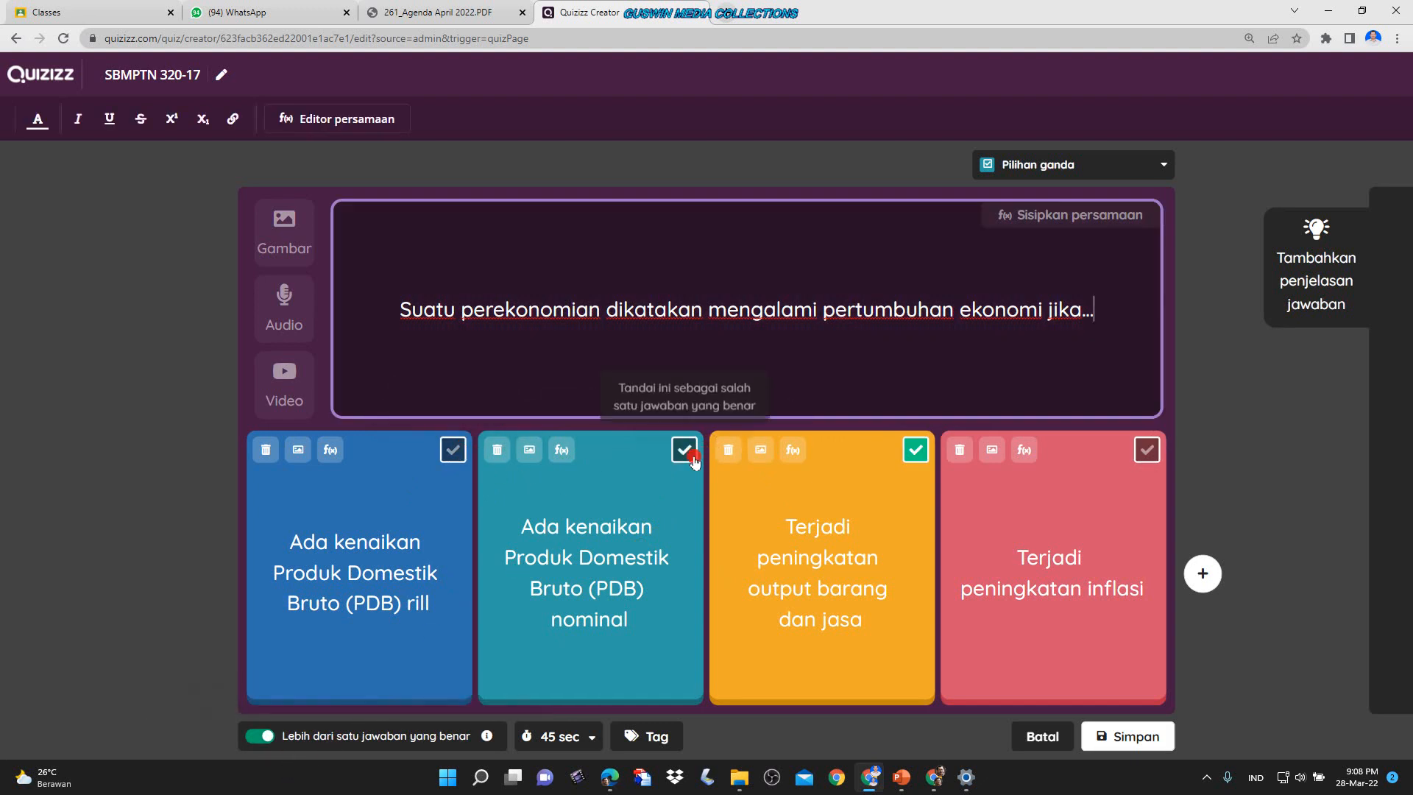
pyautogui.click(452, 450)
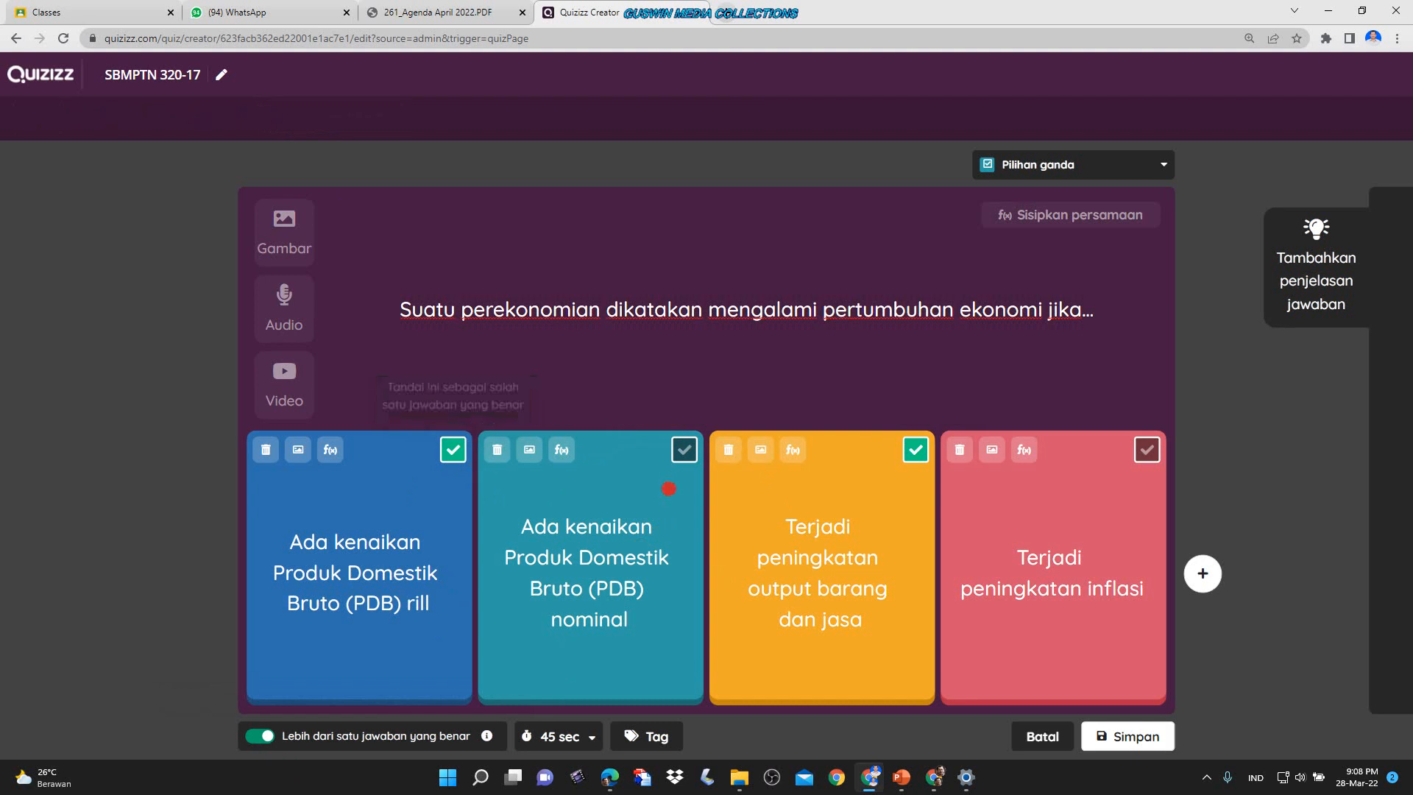
pyautogui.click(915, 450)
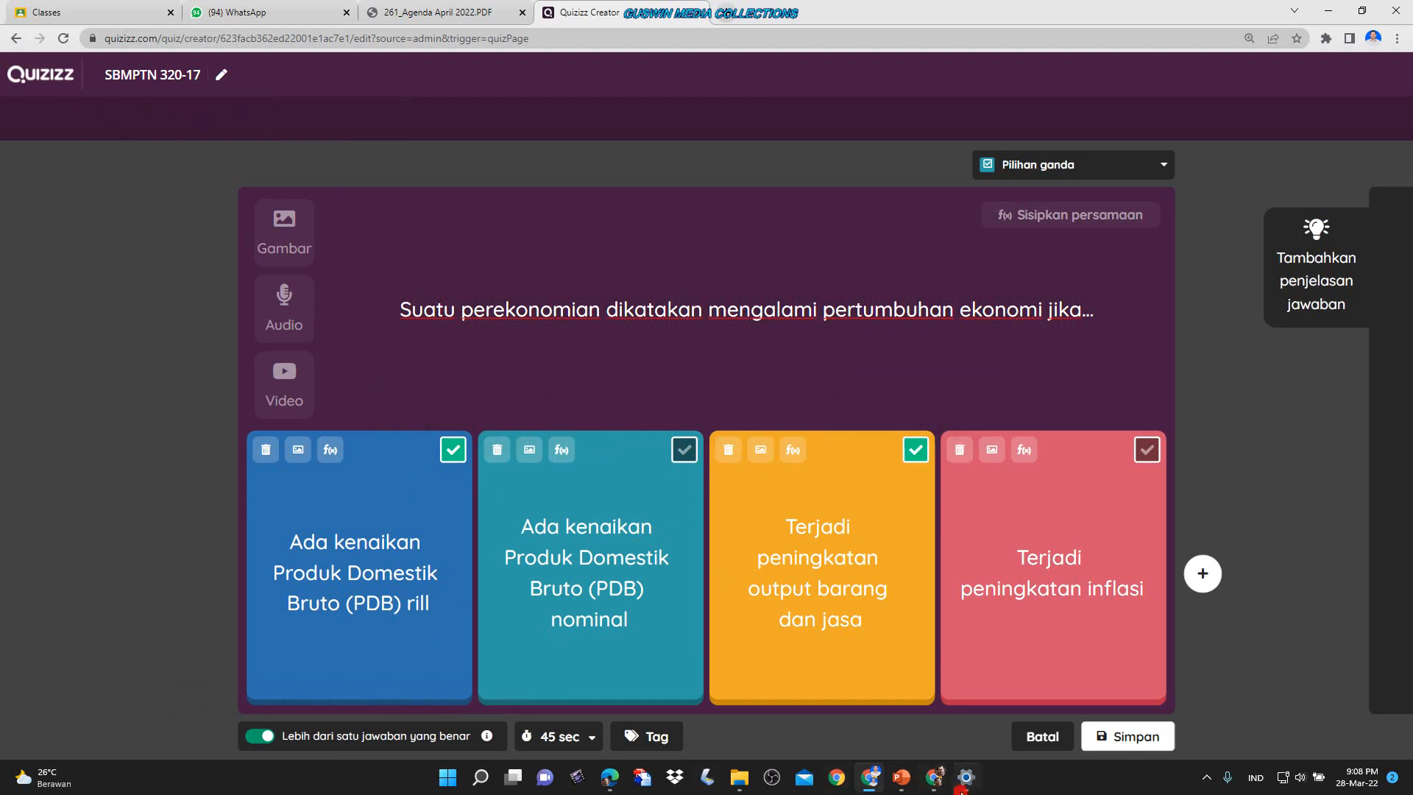
pyautogui.click(1040, 736)
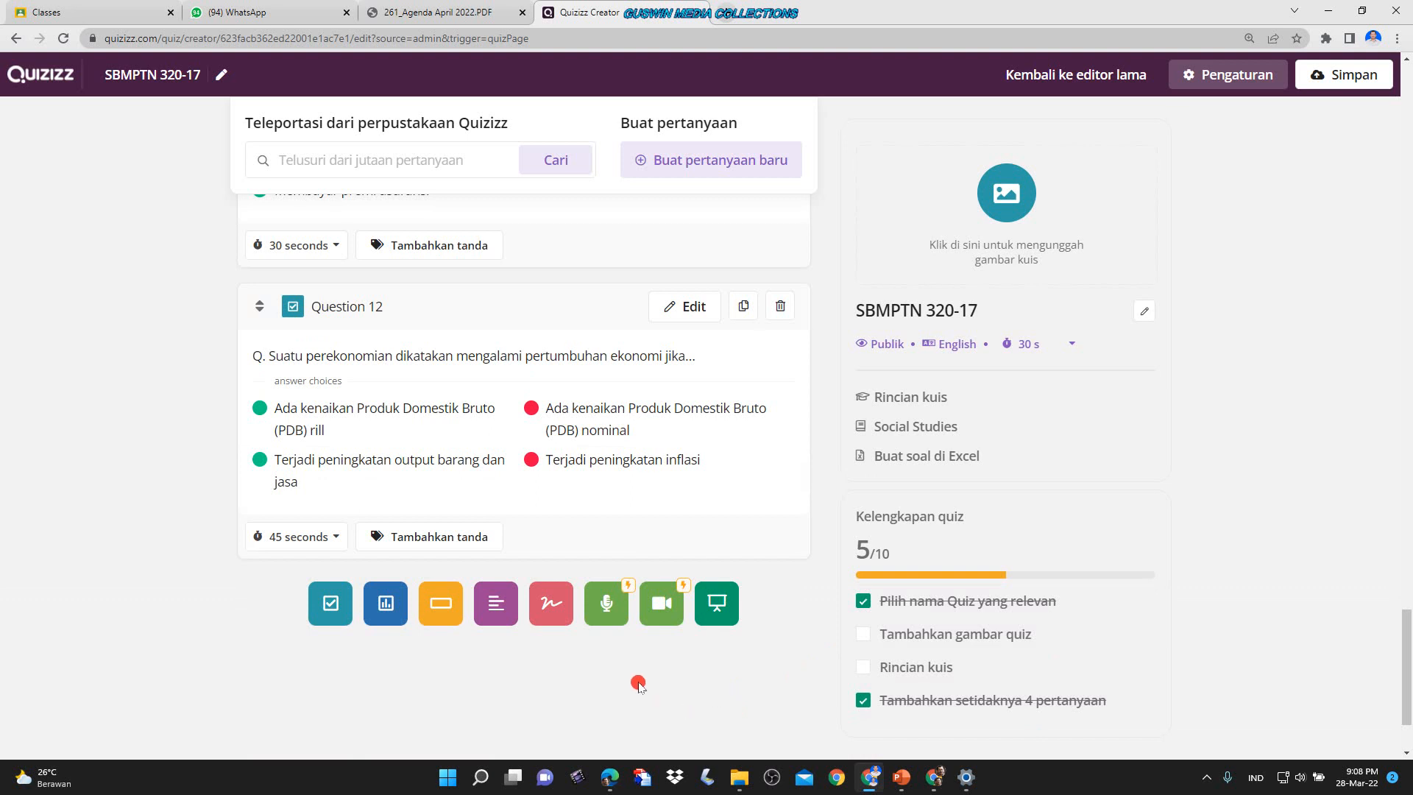
# - Start a new multiple-choice (Pilihan ganda) question in the SBMPTN 320-17 quiz
pyautogui.scroll(2, 597, 669)
pyautogui.scroll(-2, 598, 670)
pyautogui.scroll(15, 636, 665)
pyautogui.scroll(6, 637, 665)
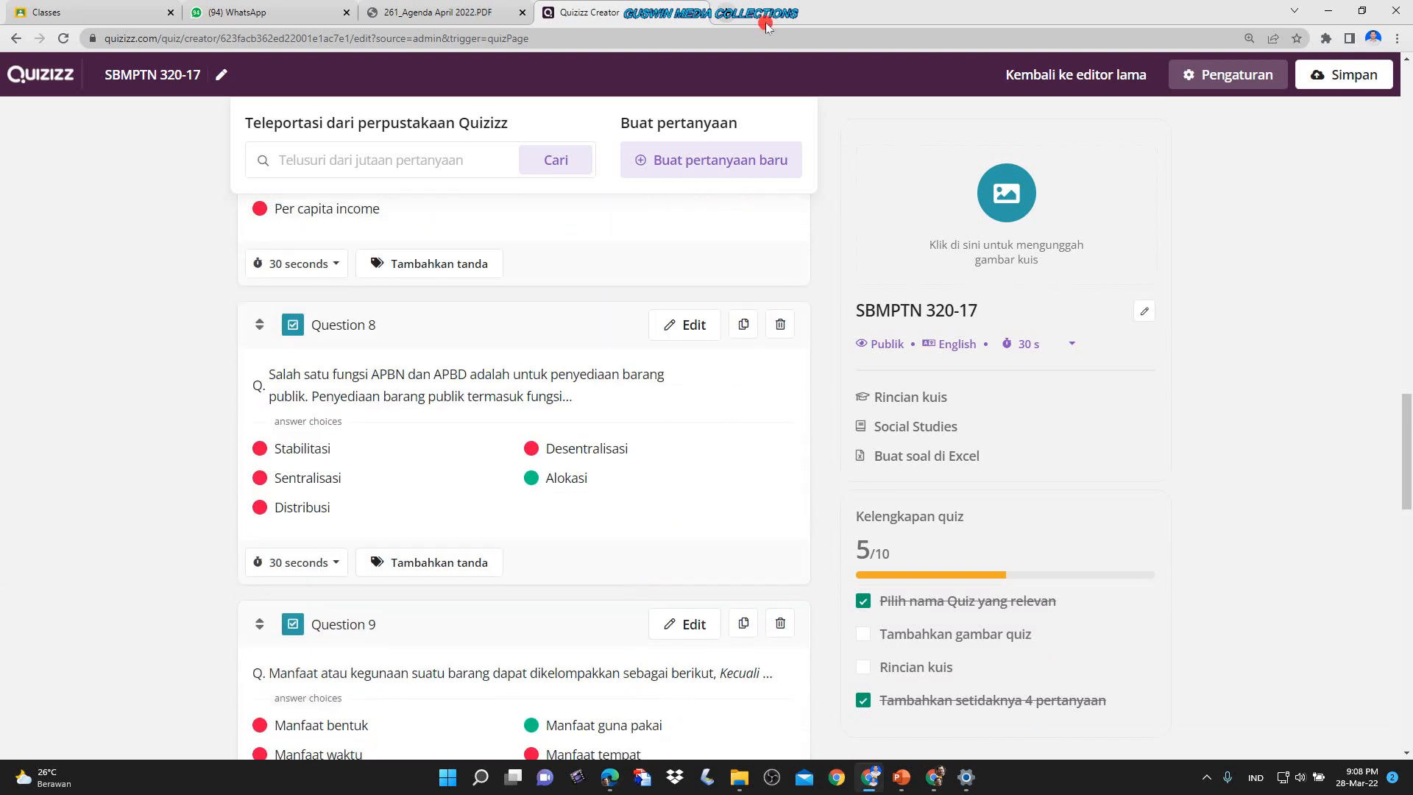
pyautogui.click(642, 162)
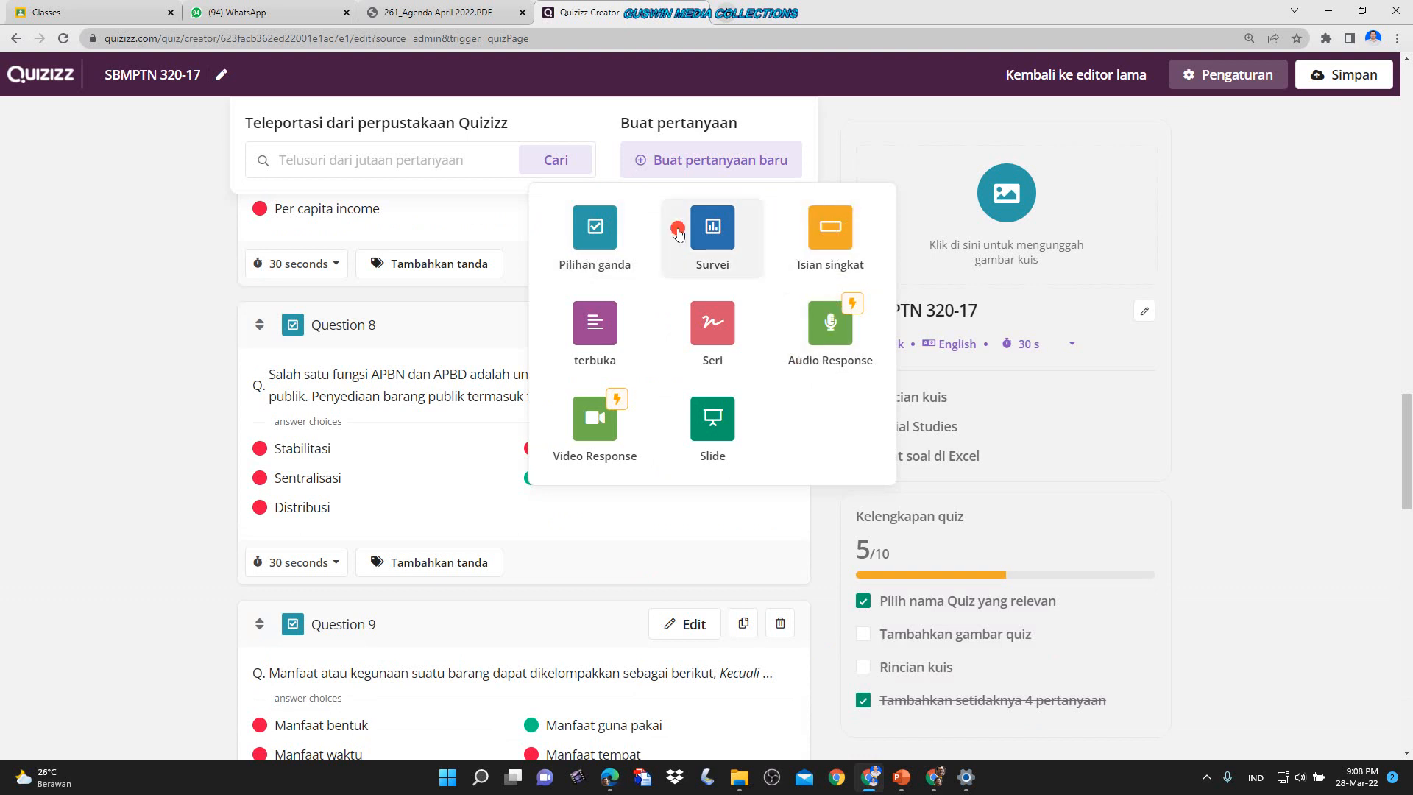
pyautogui.click(591, 234)
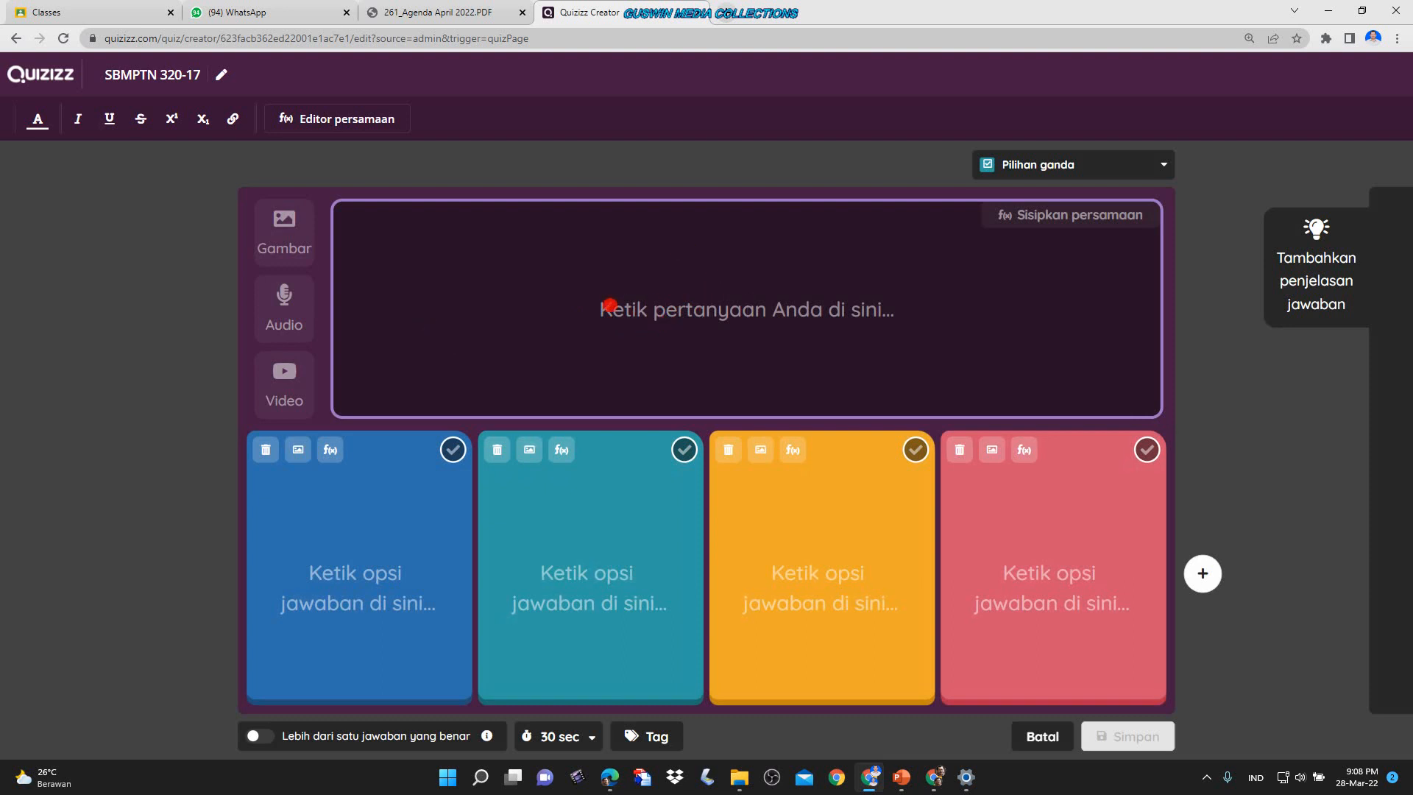
# - Add a fifth answer option to the new multiple-choice question
pyautogui.click(378, 582)
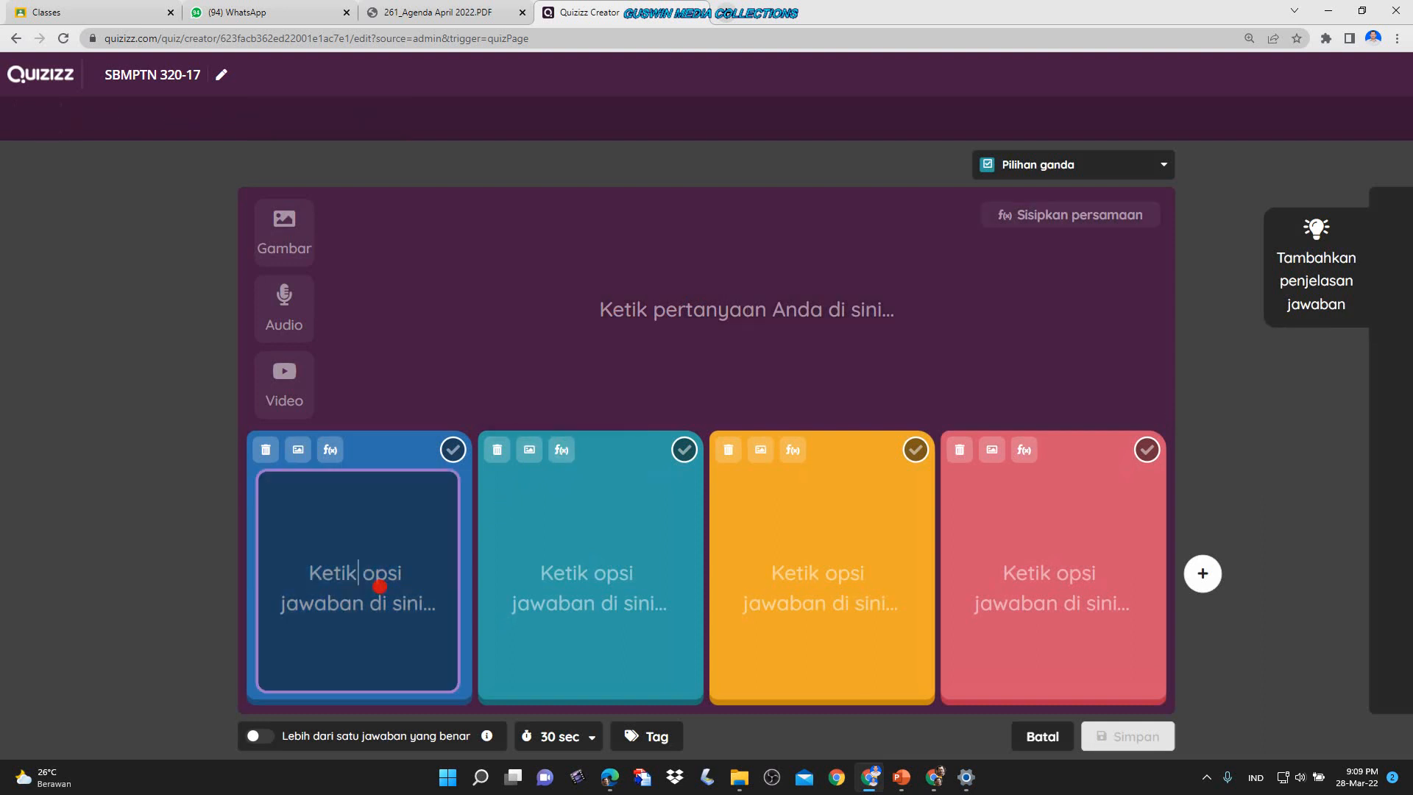
pyautogui.click(562, 589)
pyautogui.click(772, 574)
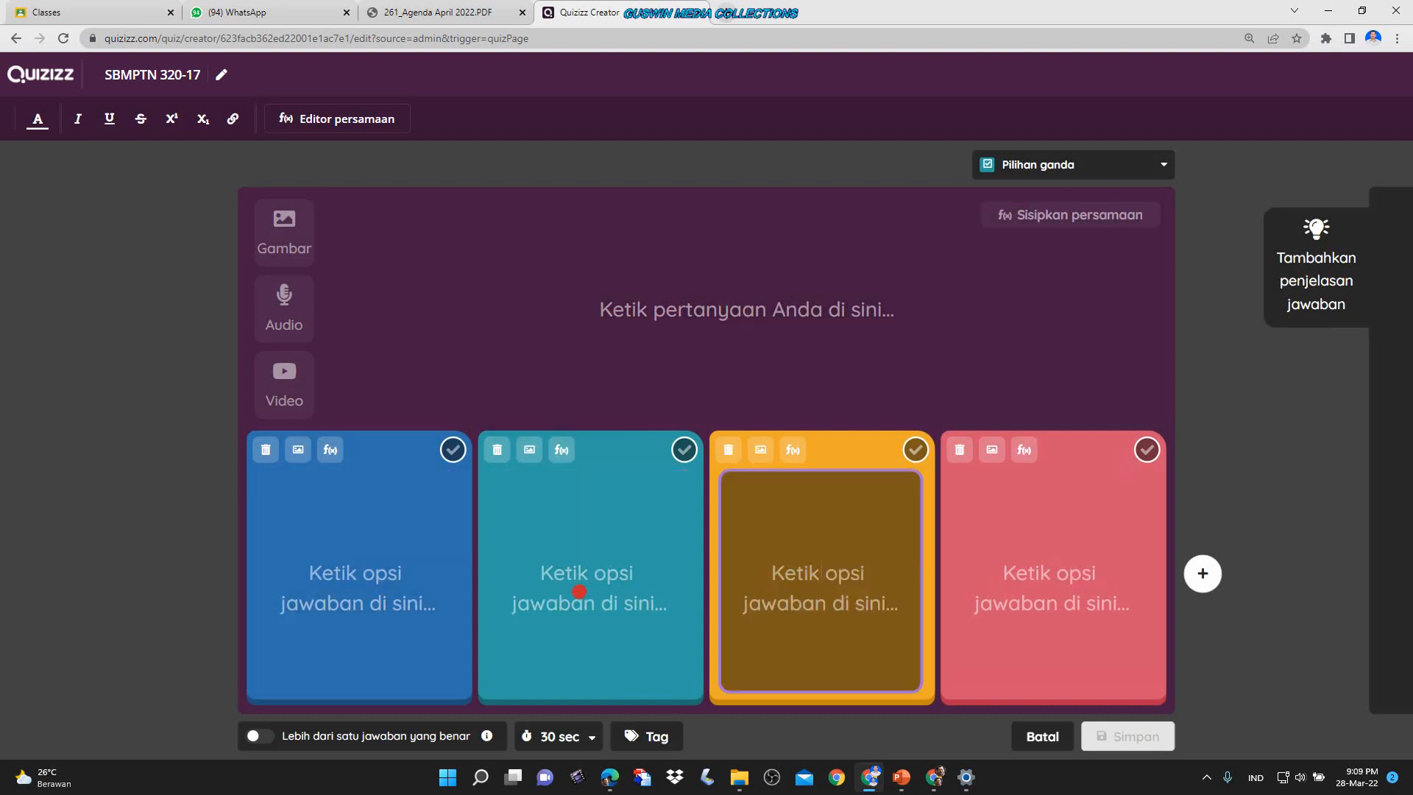
pyautogui.click(513, 574)
pyautogui.click(791, 553)
pyautogui.click(1053, 530)
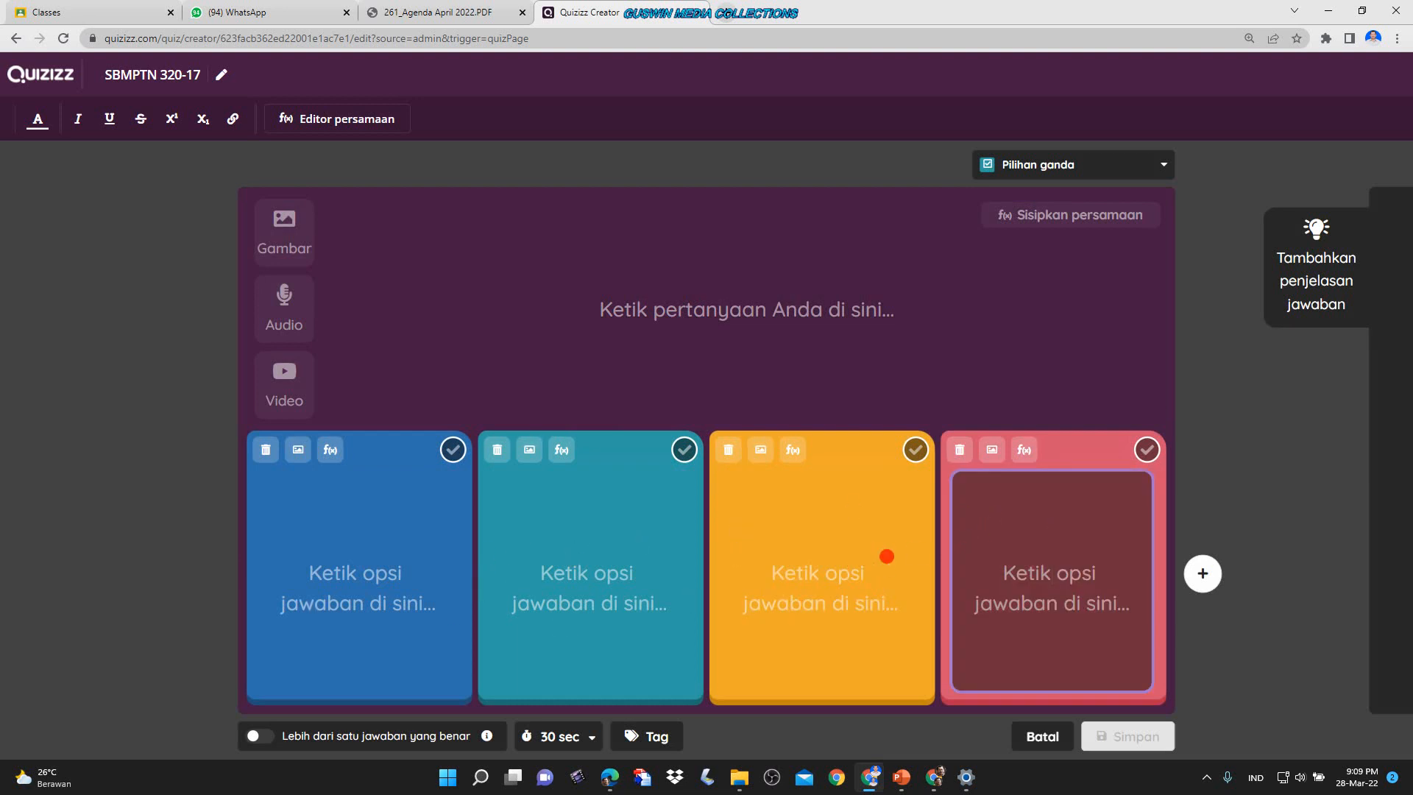
pyautogui.click(1203, 575)
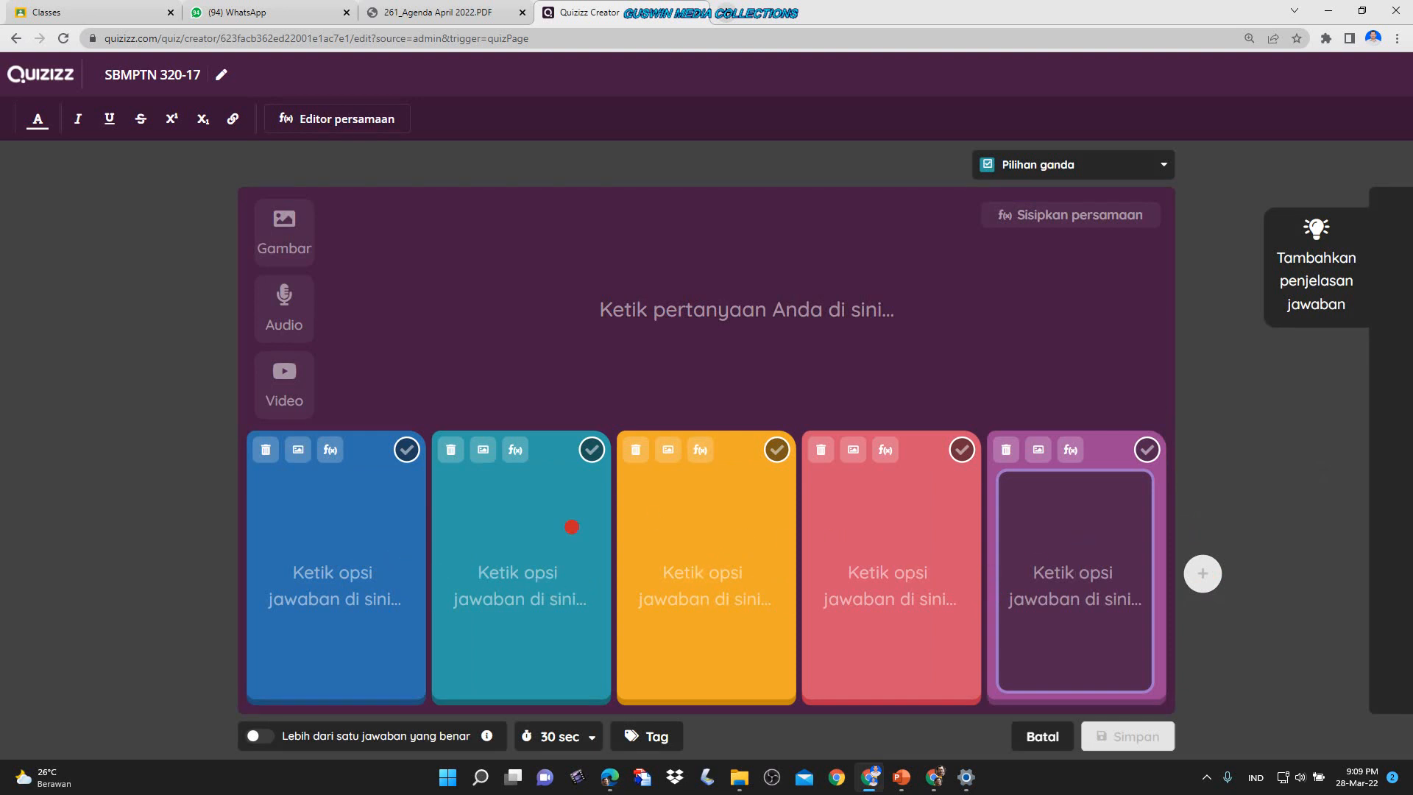
# - Try to mark the first, still empty answer option as the single correct answer
pyautogui.click(397, 582)
pyautogui.click(479, 574)
pyautogui.click(660, 571)
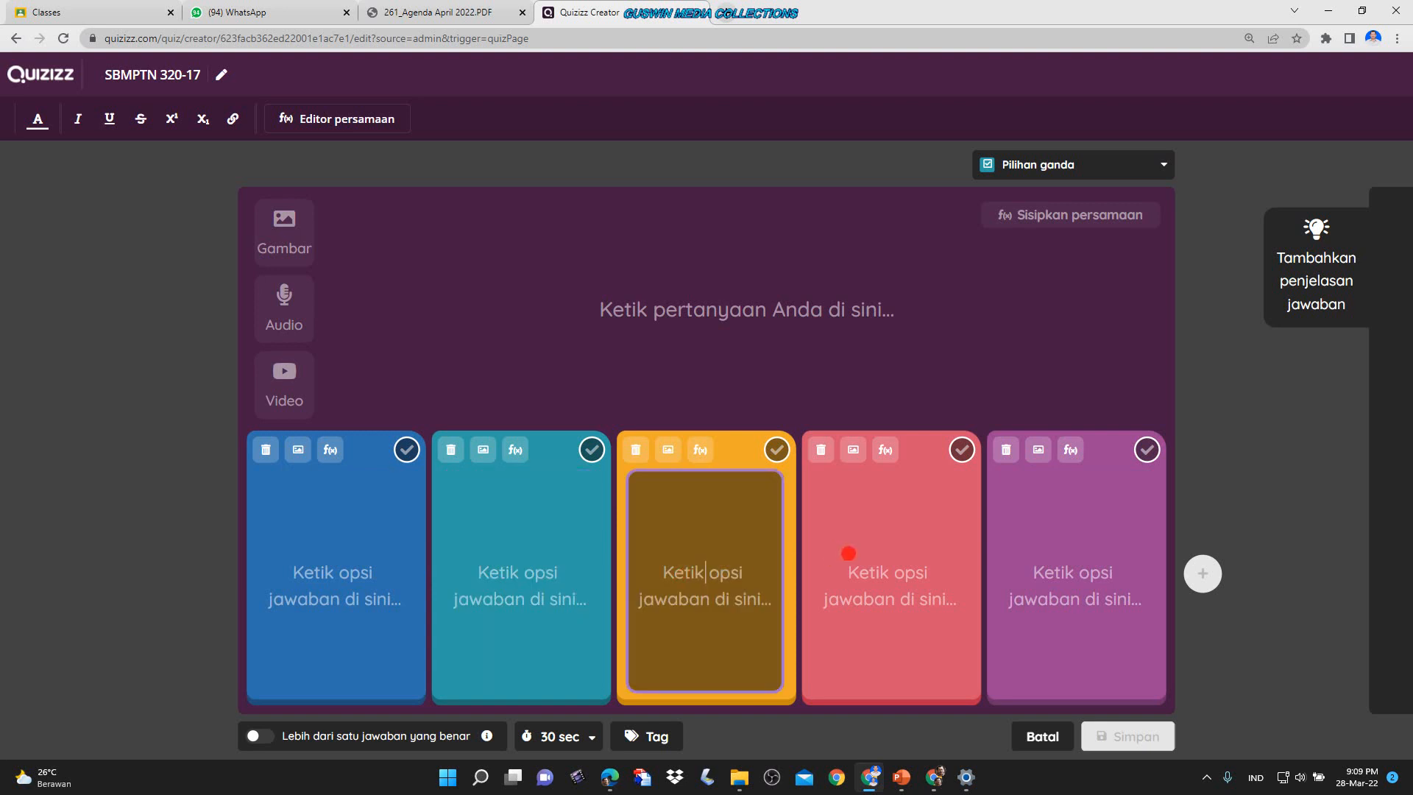
pyautogui.click(846, 553)
pyautogui.click(1011, 526)
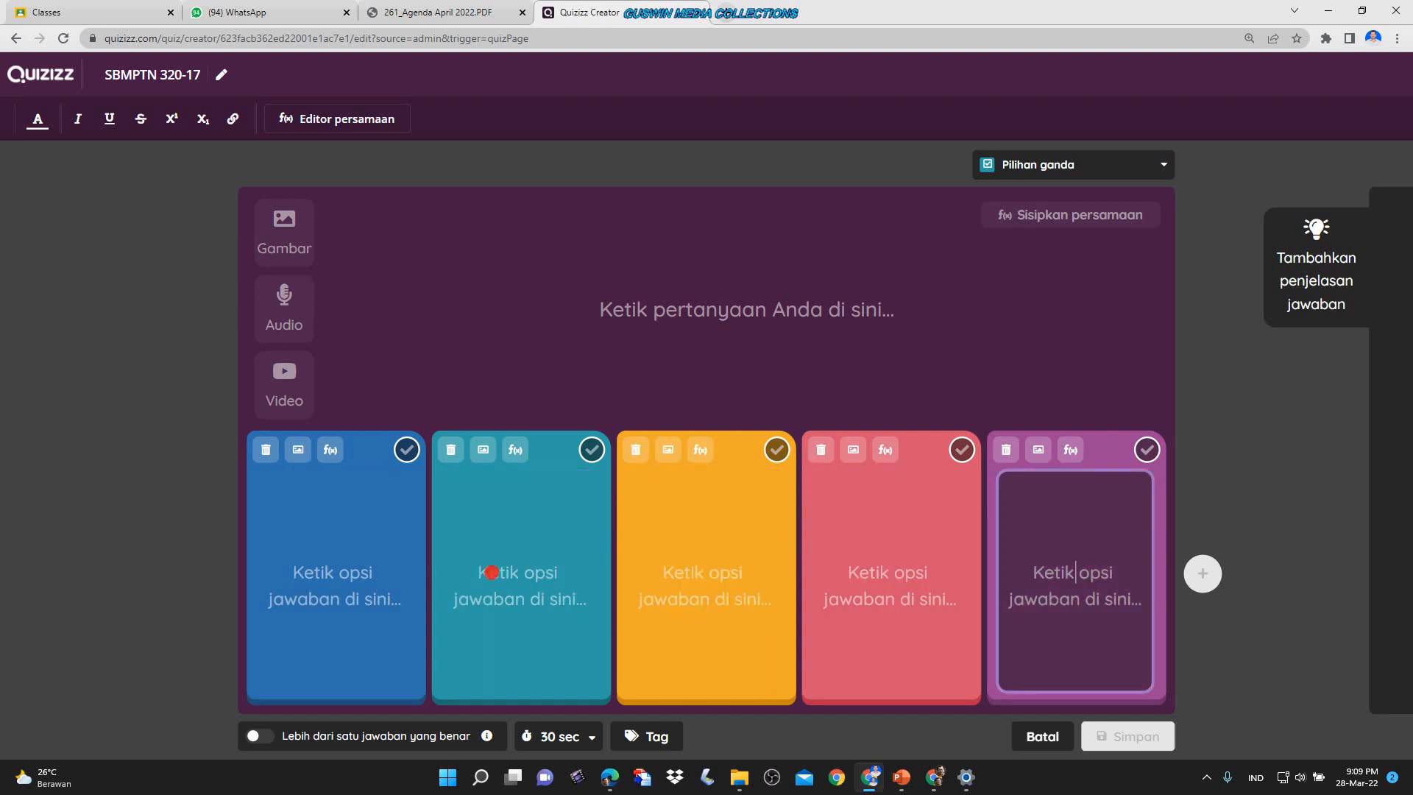
pyautogui.click(406, 449)
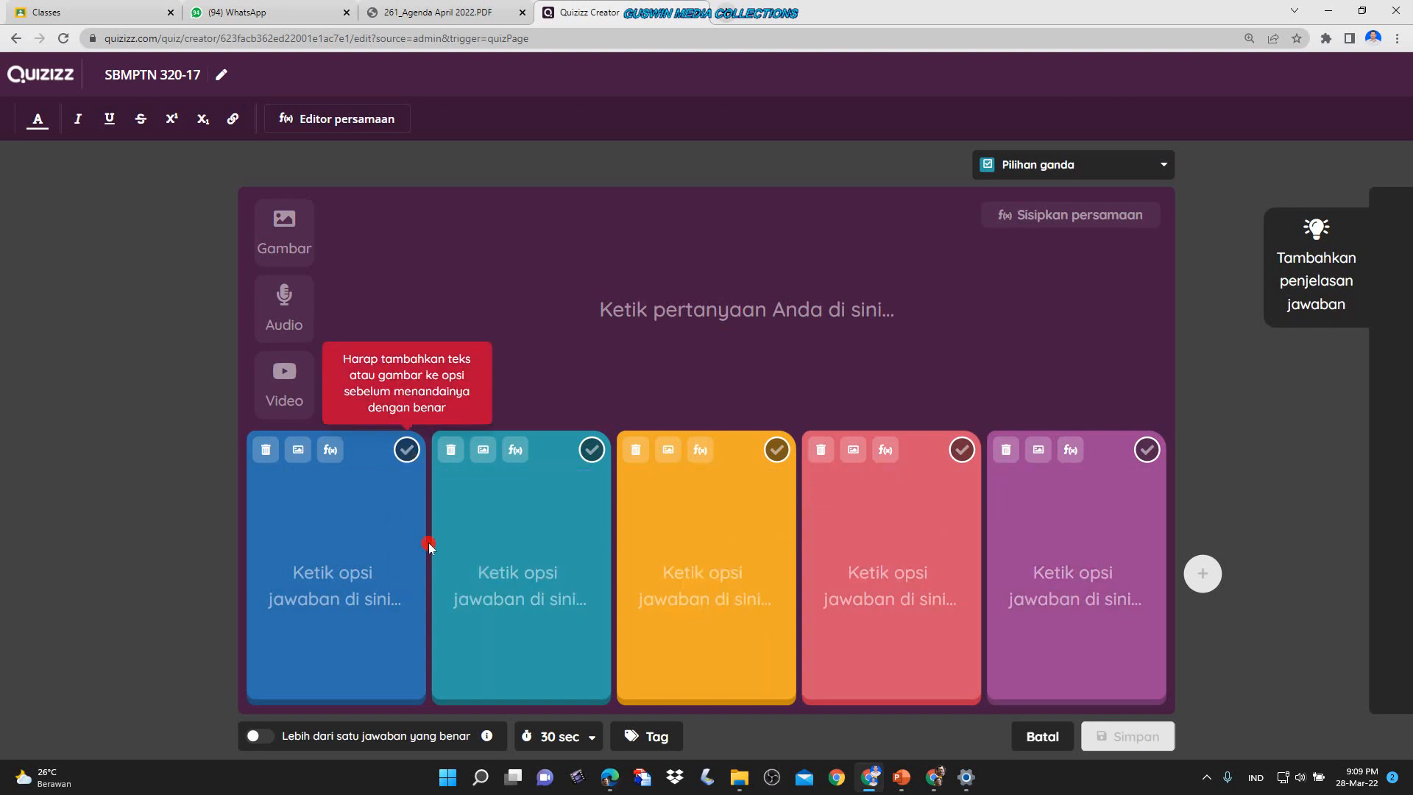
pyautogui.click(515, 524)
pyautogui.click(736, 544)
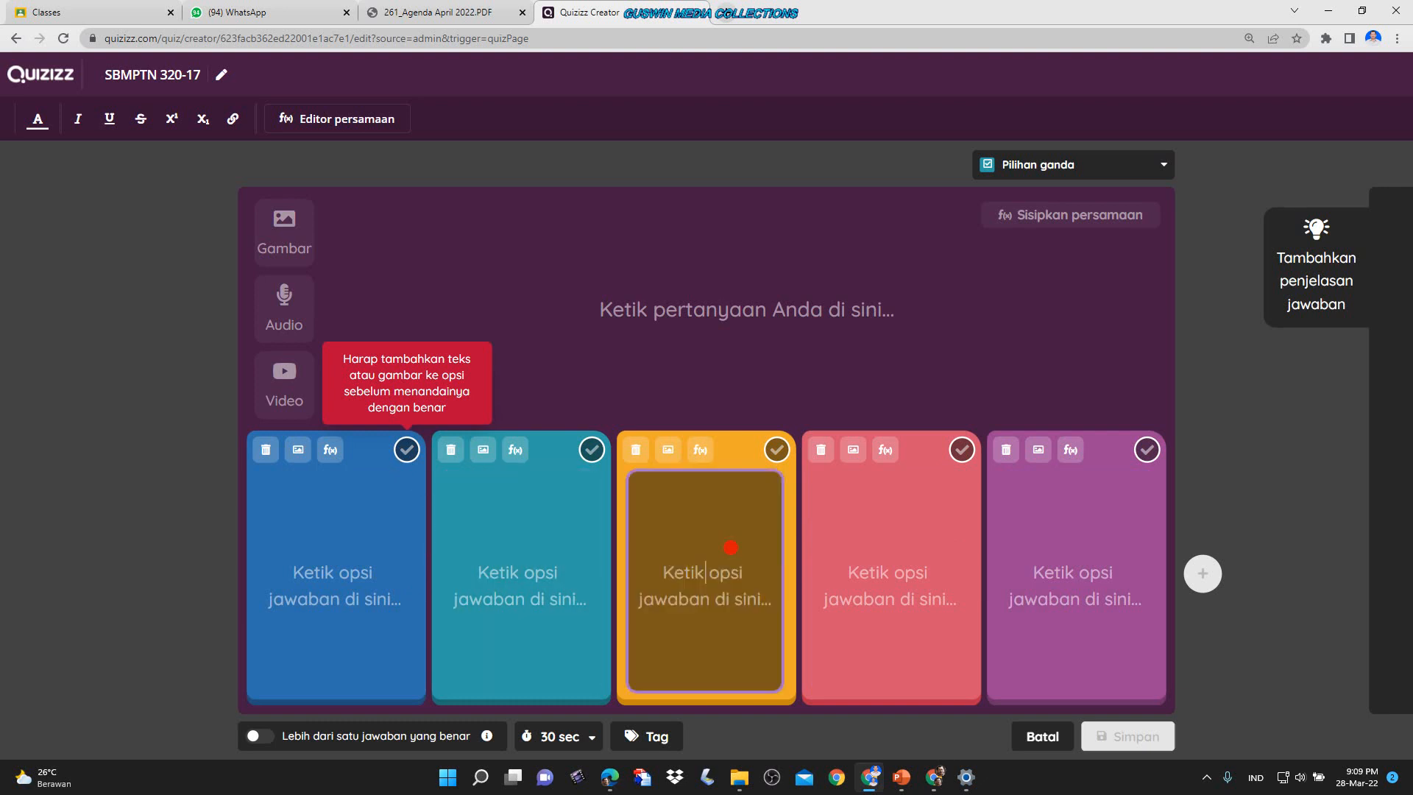
pyautogui.click(318, 592)
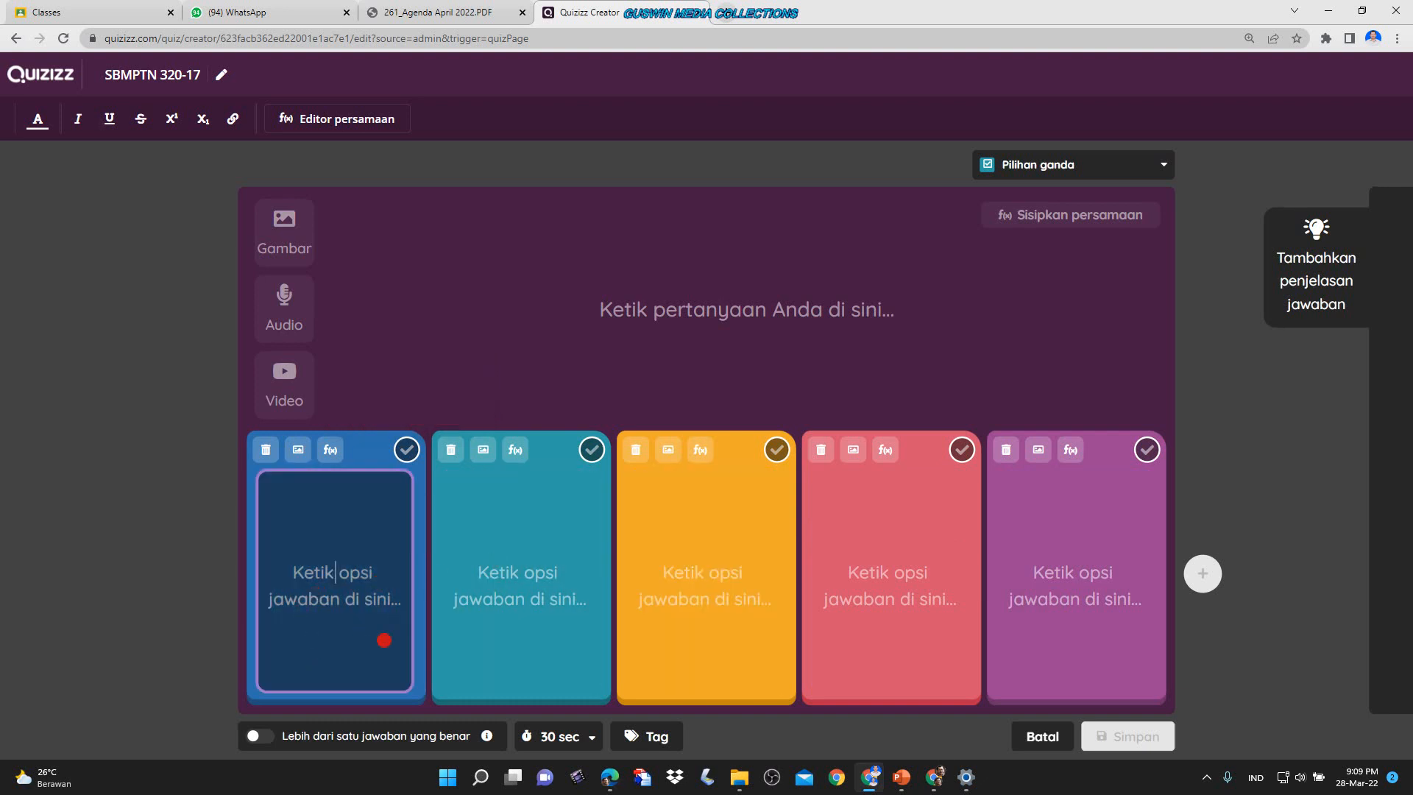
# - Allow more than one correct answer for the new question and try to mark the empty first option as correct
pyautogui.click(267, 740)
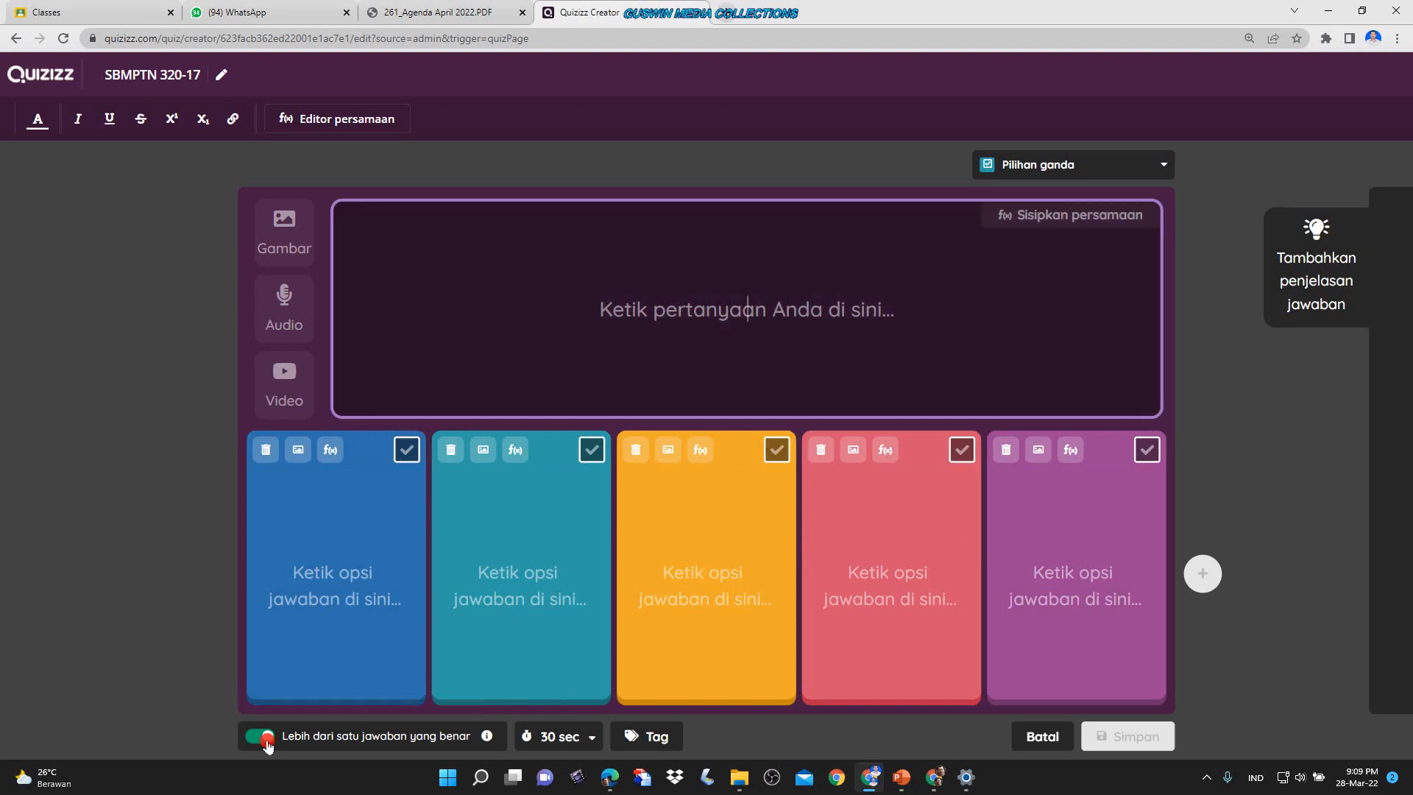
pyautogui.click(412, 457)
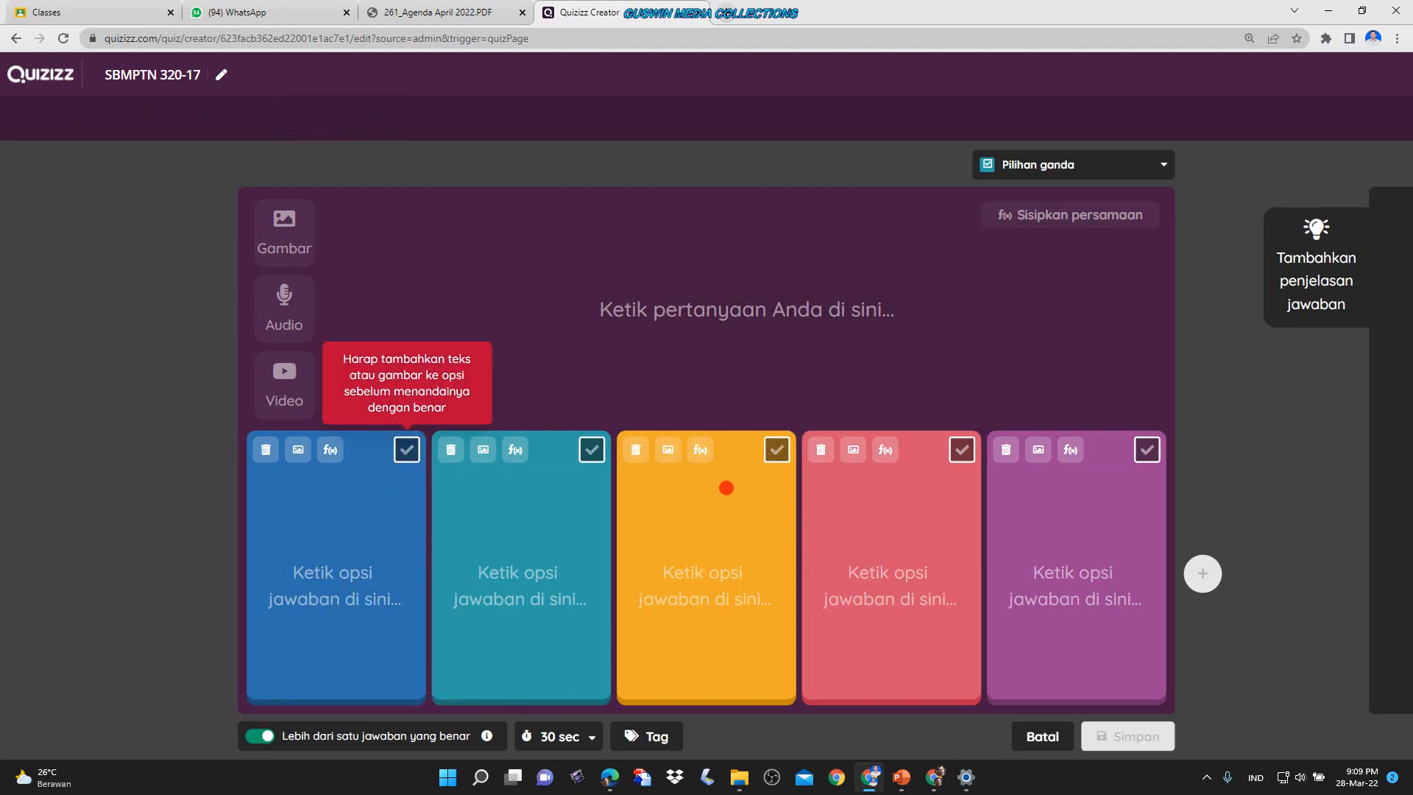
pyautogui.click(409, 450)
# - Fill the five answer options in order with the placeholder texts EGSADG, GSDGSG, GSDGS, ERYER and HDFSH
pyautogui.click(330, 572)
pyautogui.click(475, 574)
pyautogui.click(272, 573)
pyautogui.write('EGSADG')
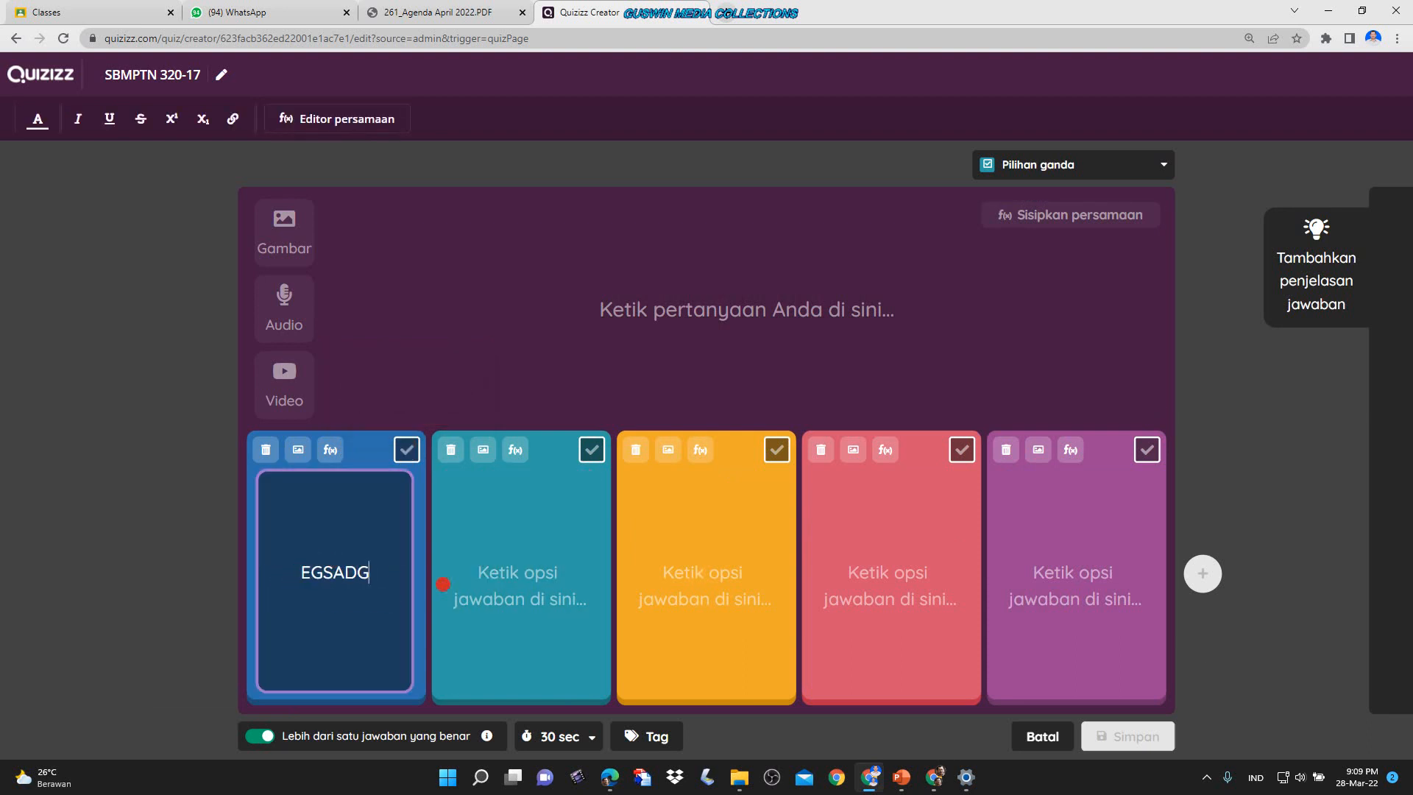
pyautogui.click(536, 576)
pyautogui.write('GSDGSG')
pyautogui.click(689, 535)
pyautogui.write('GSDGS')
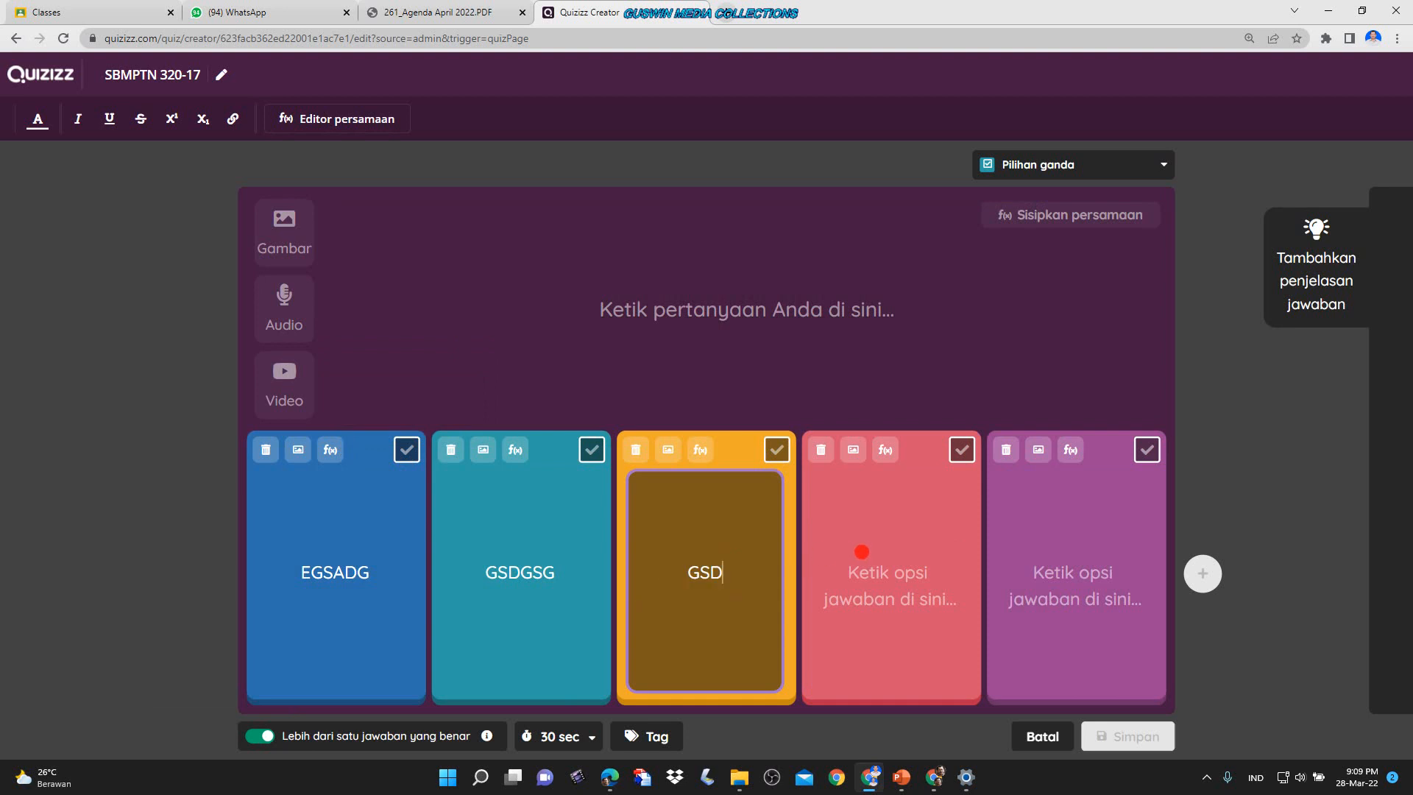
pyautogui.click(898, 553)
pyautogui.write('ERYER')
pyautogui.click(1058, 529)
pyautogui.write('HDFSH')
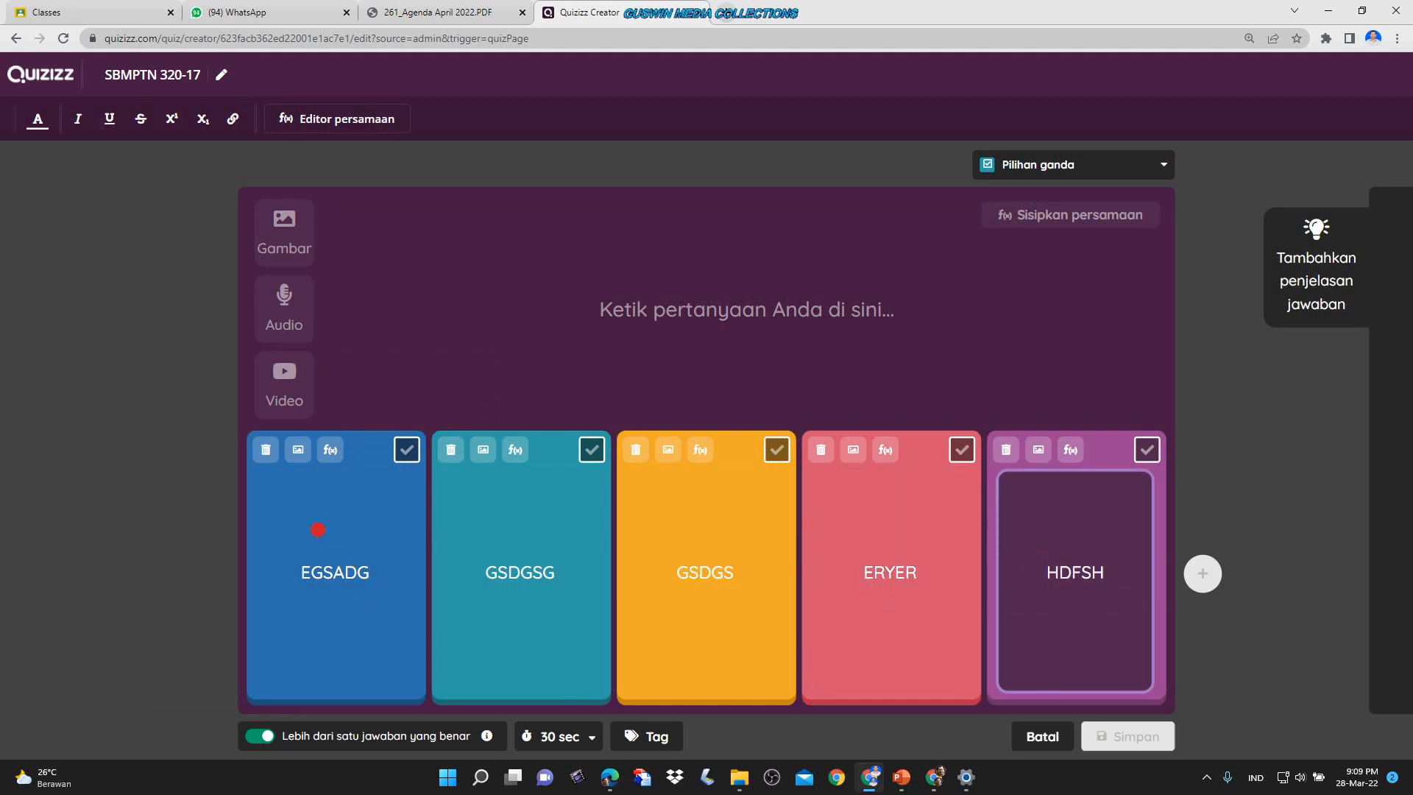
# - Mark EGSADG, GSDGS and ERYER as correct answers, and discard the new question
pyautogui.click(406, 449)
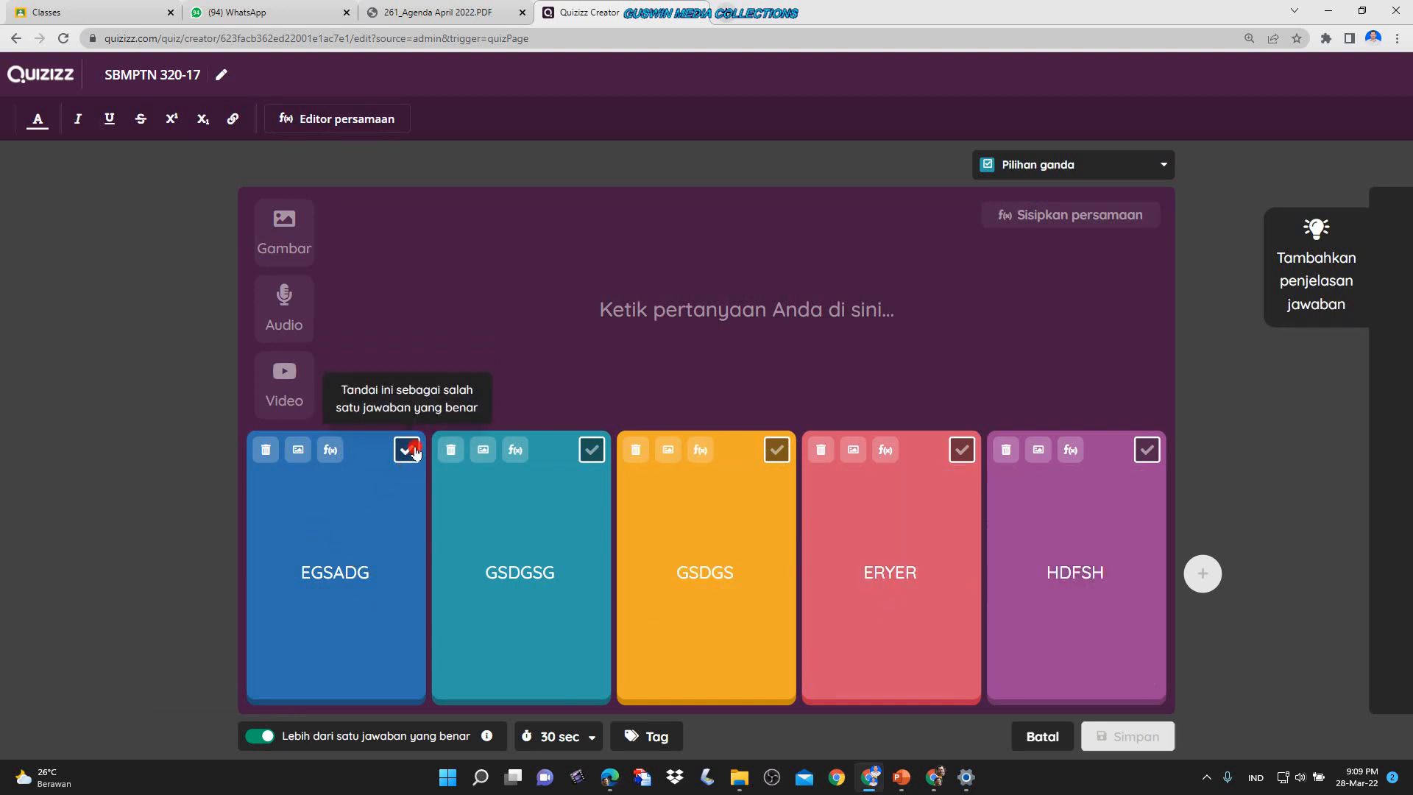
pyautogui.click(778, 449)
pyautogui.click(960, 449)
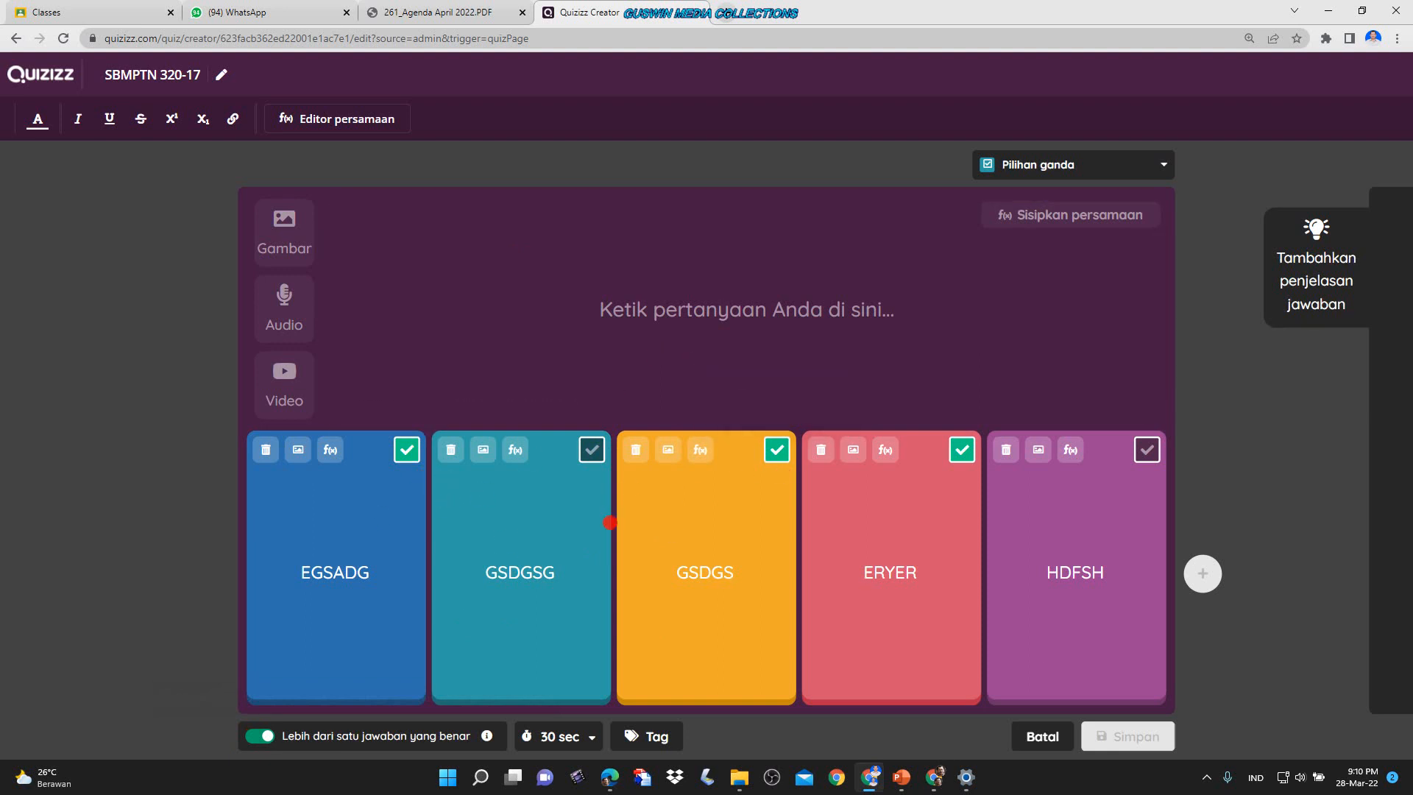
pyautogui.click(1045, 737)
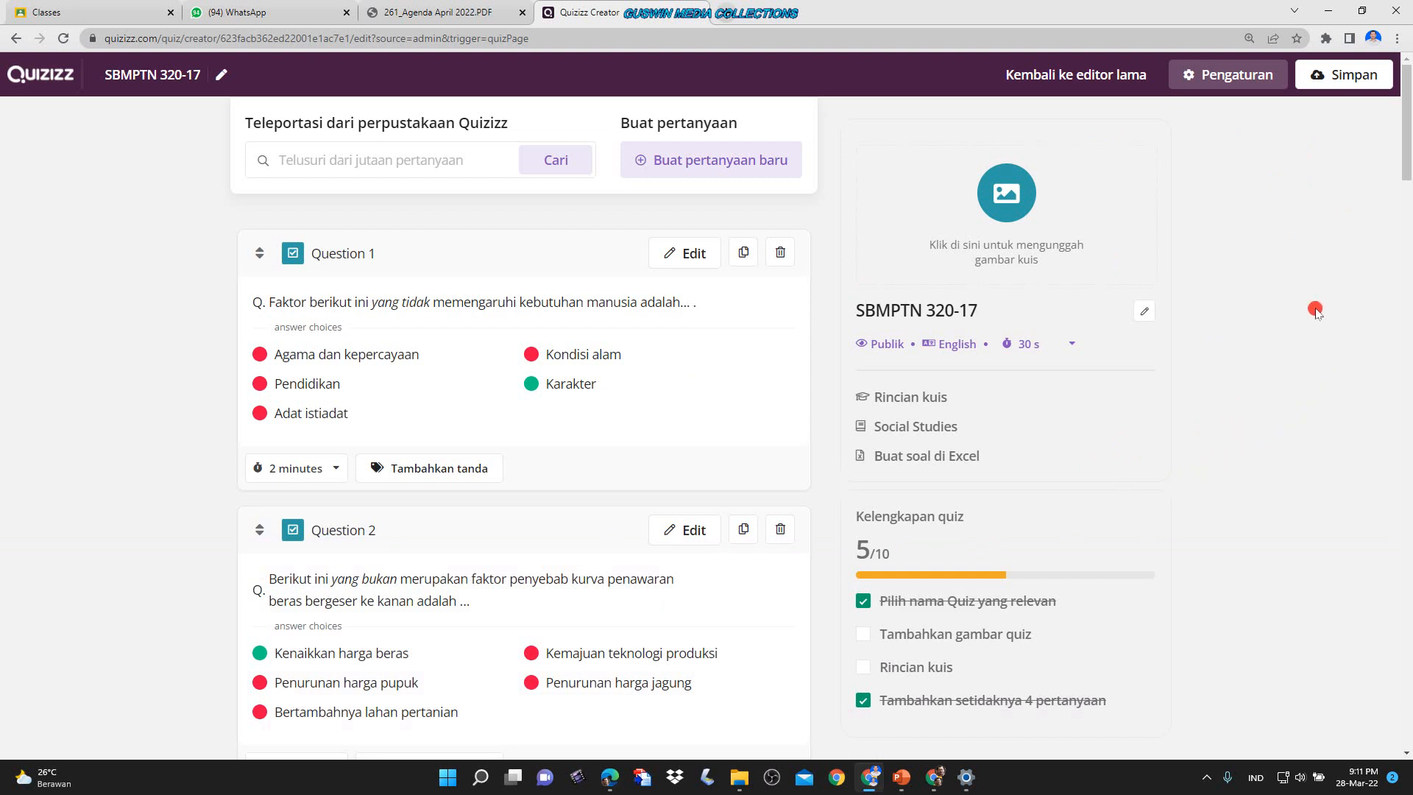
pyautogui.click(1206, 777)
pyautogui.click(1163, 651)
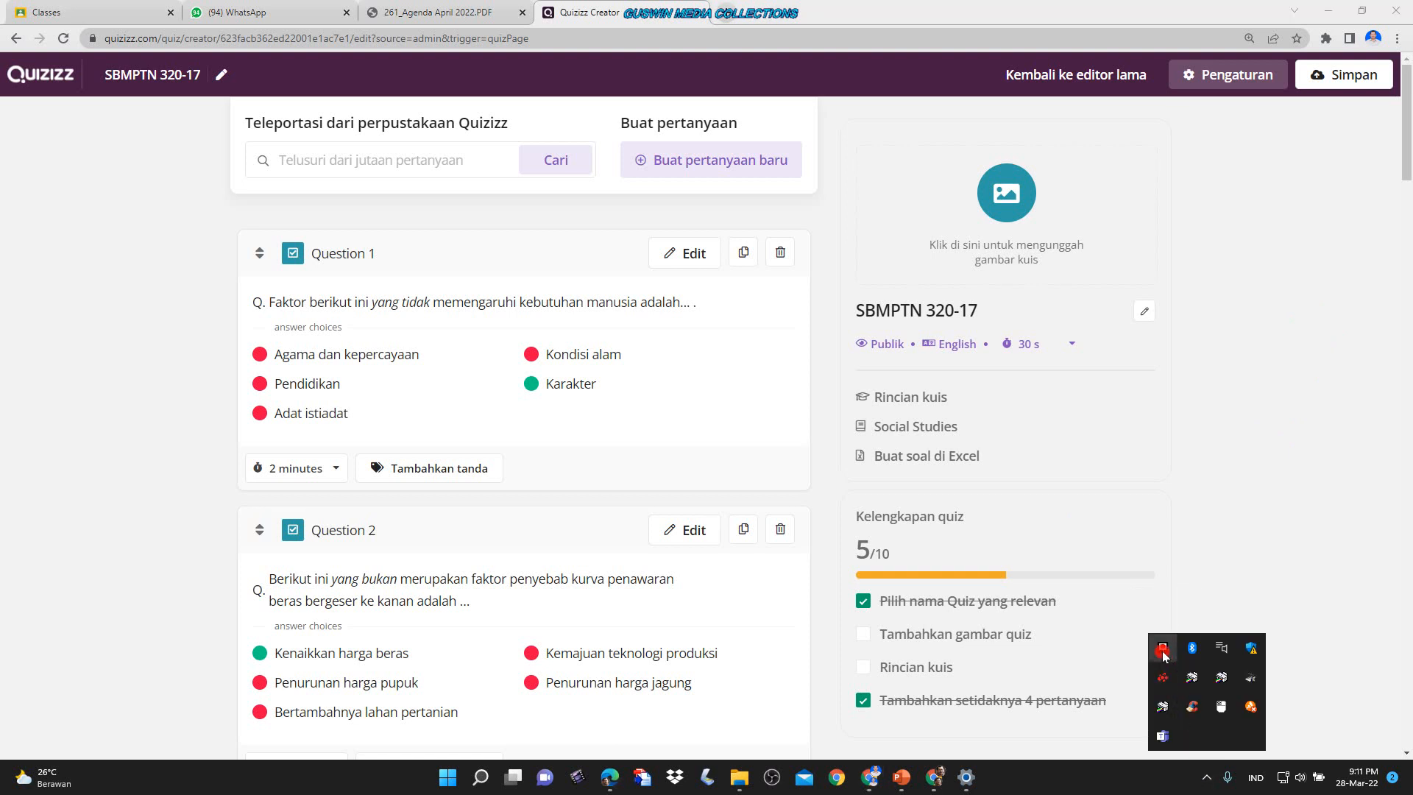